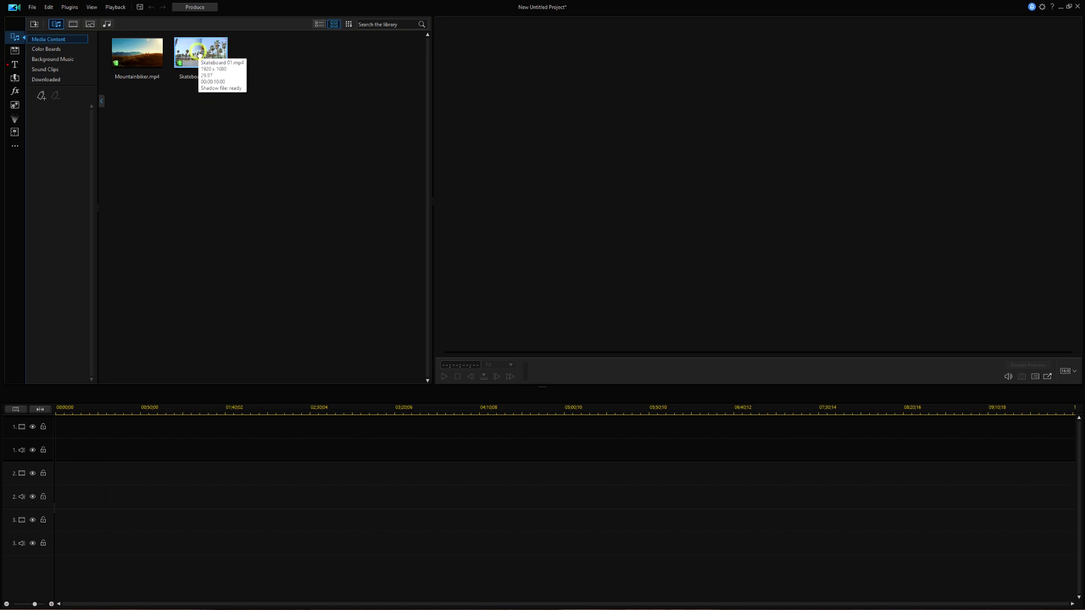
- Select the Skateboard 01.mp4 clip in the Media Content library to preview it
click(201, 54)
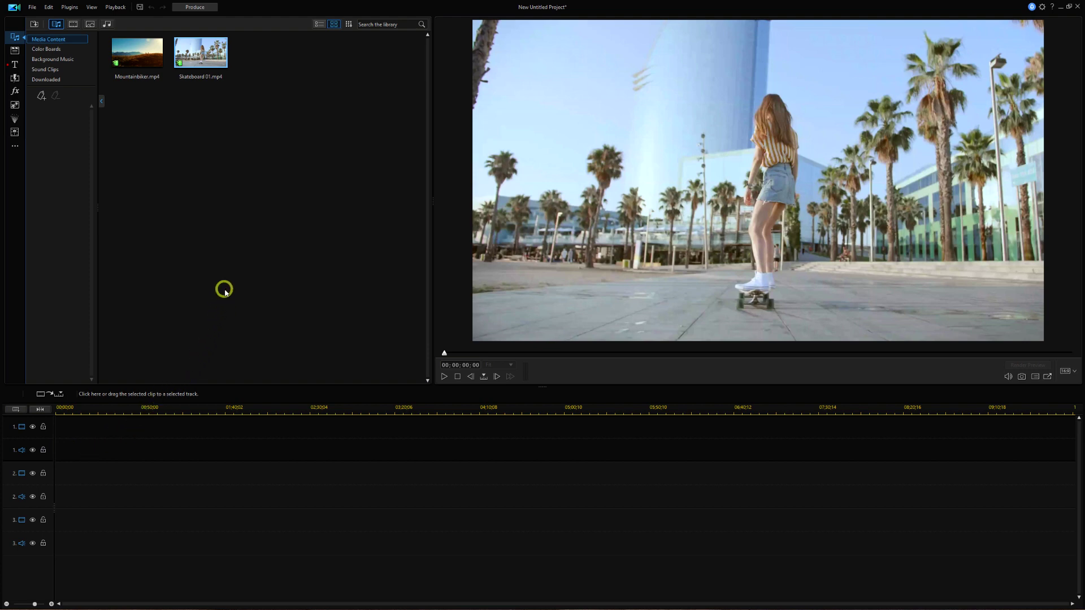
- Place Skateboard 01 on track 1 and Mountainbiker on track 2, then zoom the timeline and play it back
drag(209, 54, 43, 431)
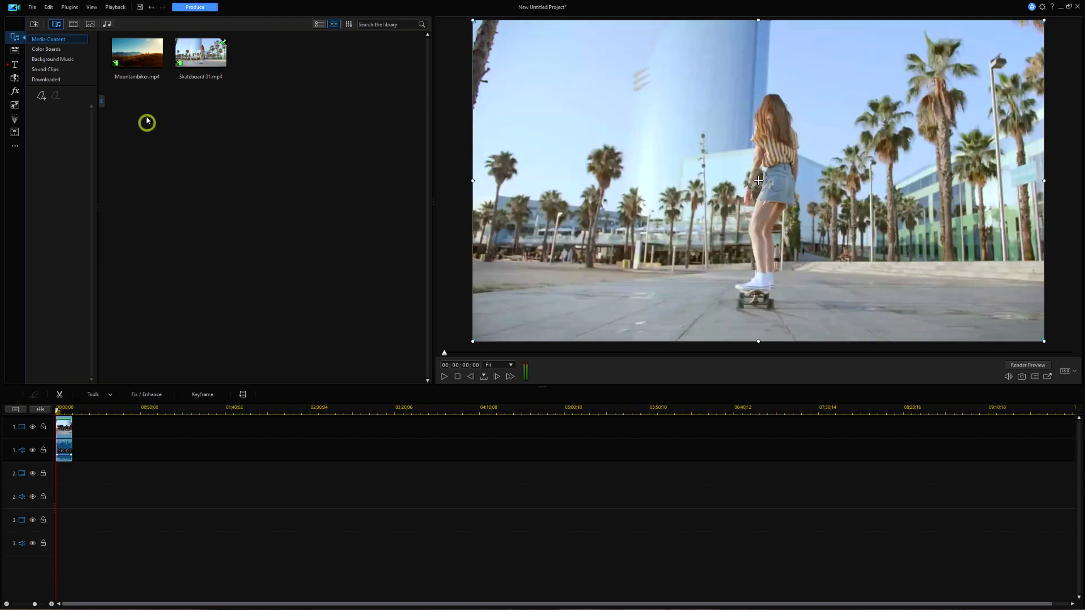
drag(137, 54, 27, 486)
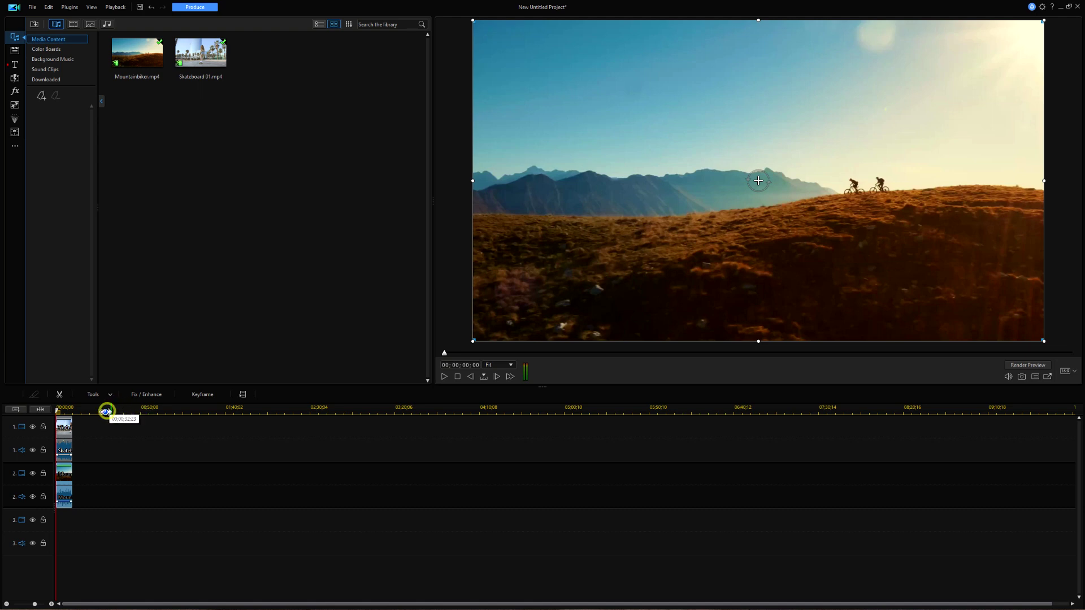
drag(79, 408, 544, 405)
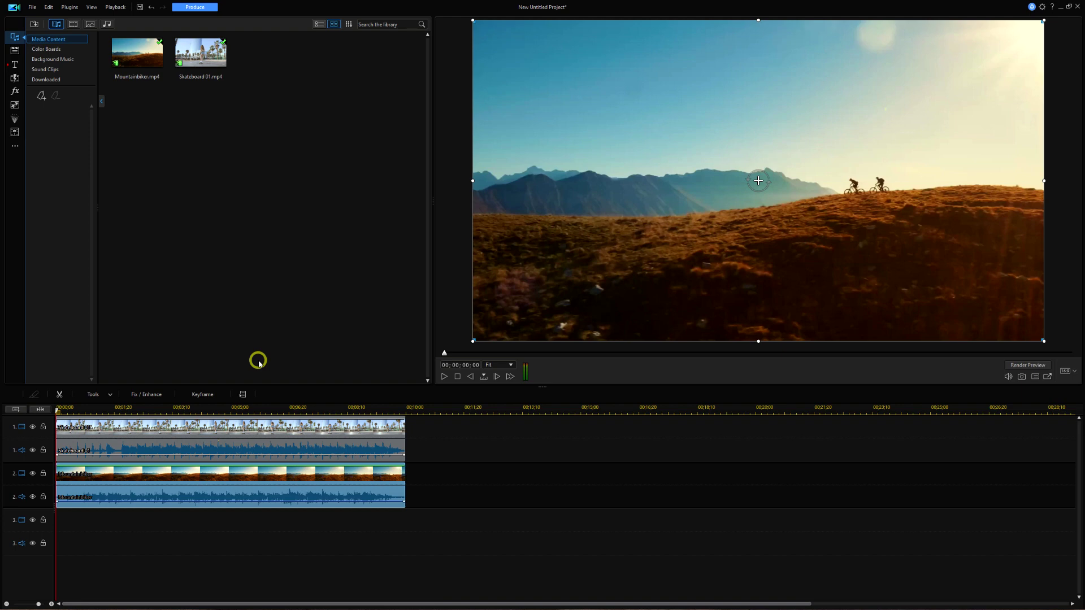
key(space)
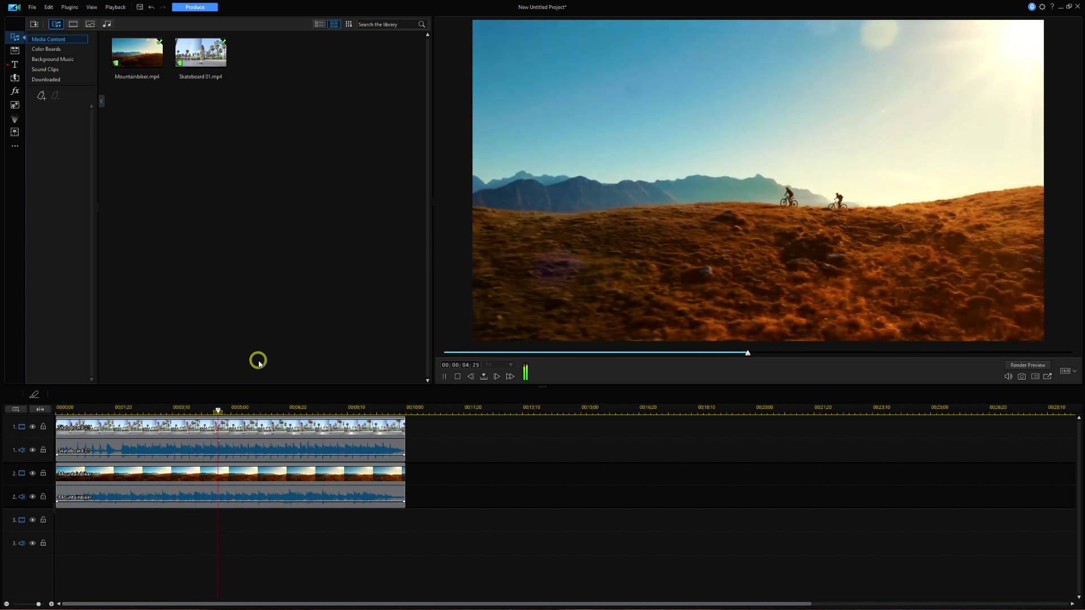
key(space)
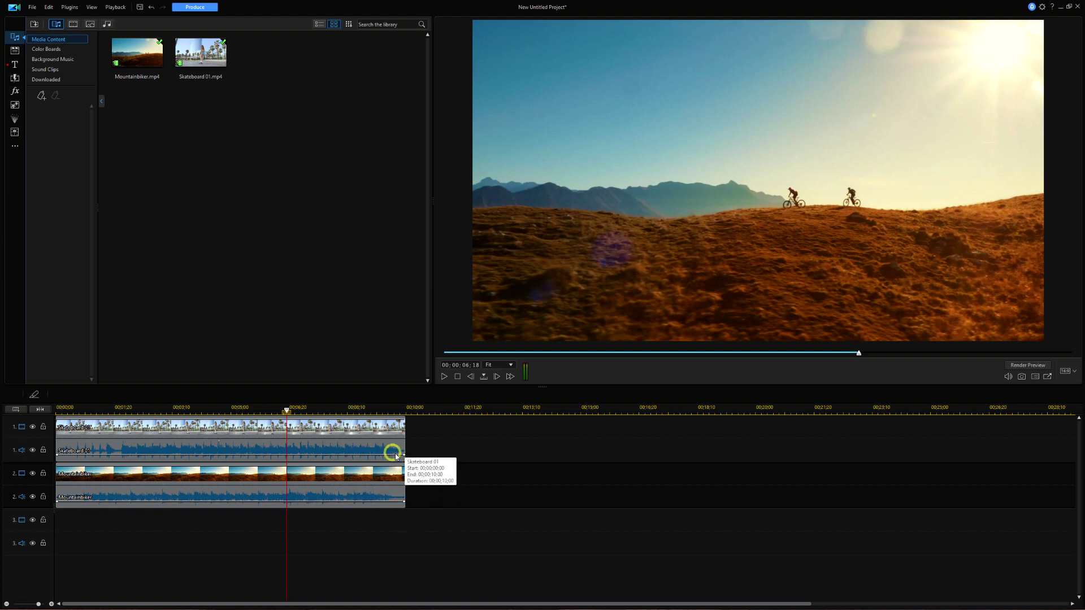
- Delete the Mountainbiker clip and add the default My Title title to track 2, stretched to 10 seconds
click(230, 485)
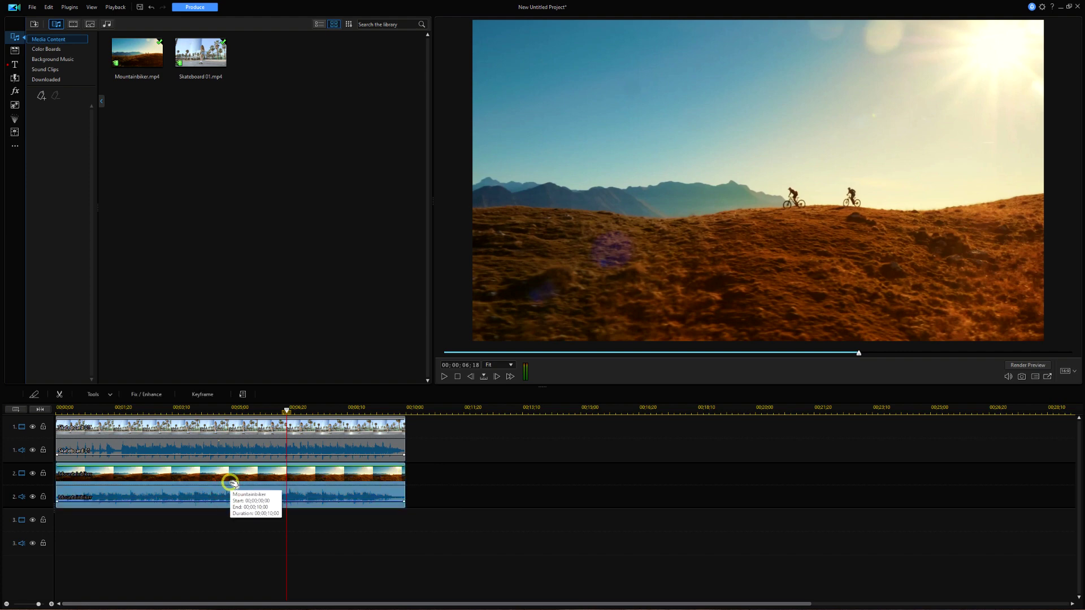
key(Delete)
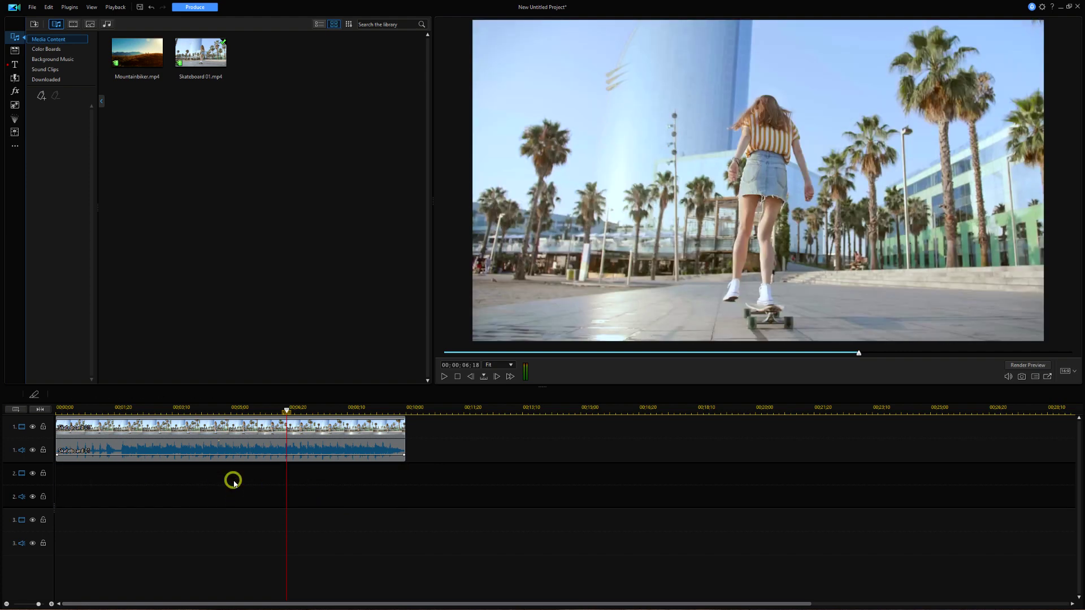
click(15, 64)
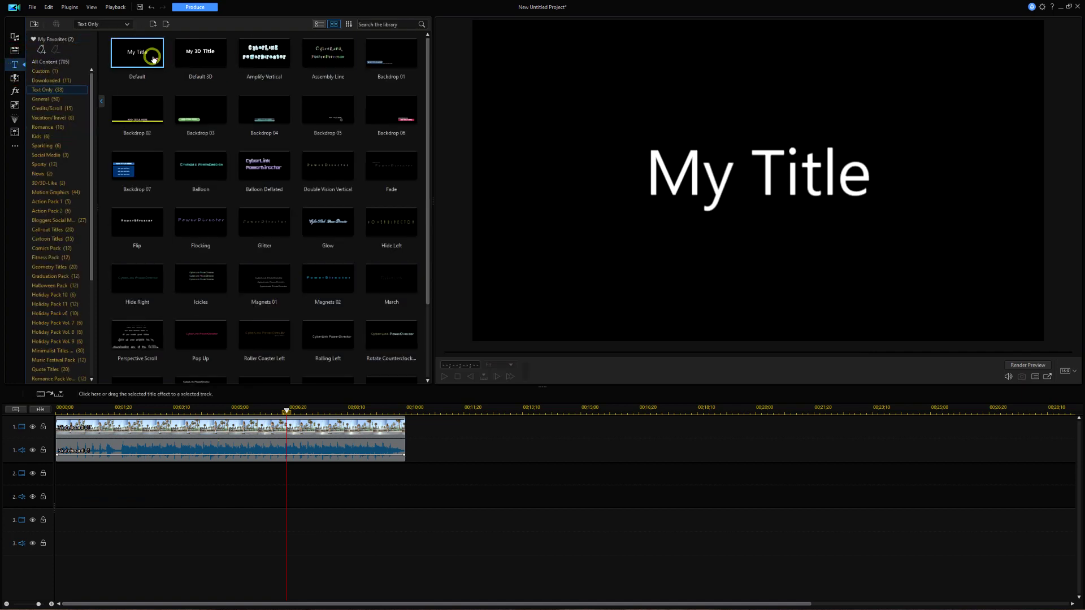
drag(144, 54, 1, 496)
drag(136, 54, 22, 507)
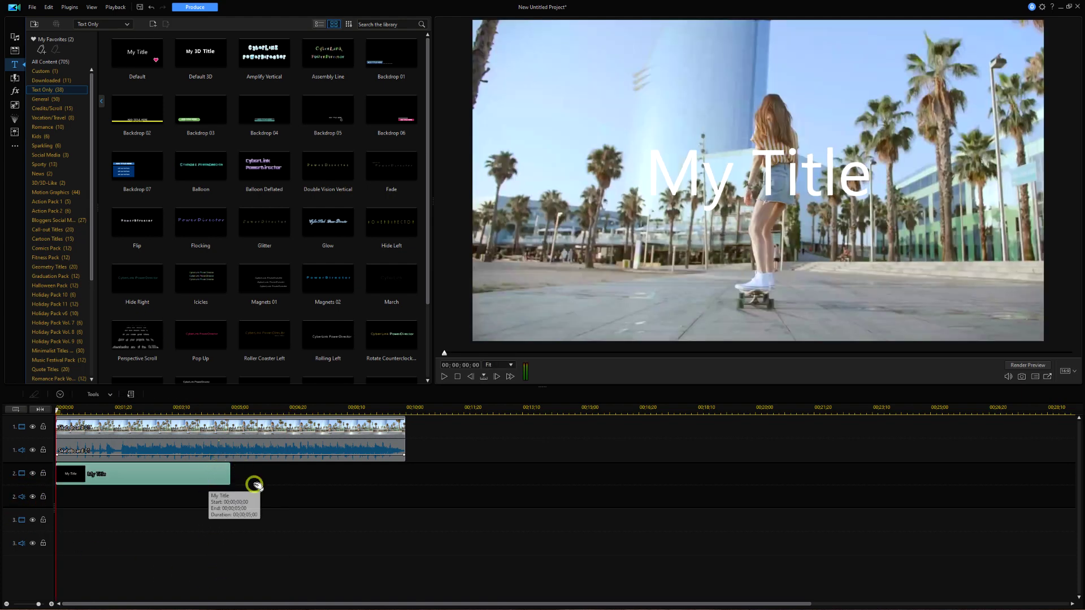
drag(230, 478, 405, 479)
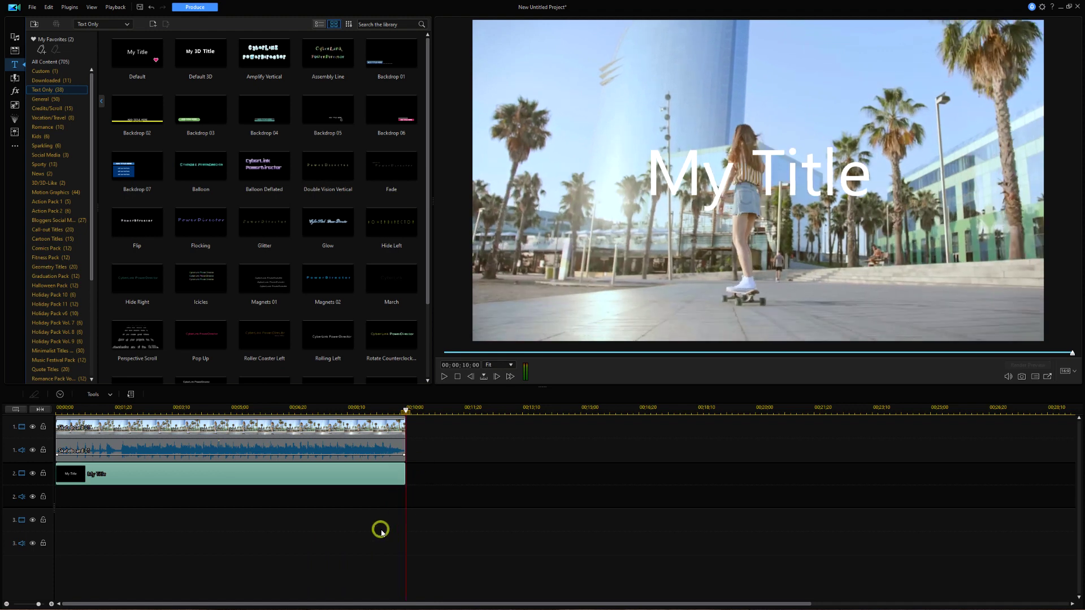
- Play the project from the start to preview the title over the footage
key(Home)
key(space)
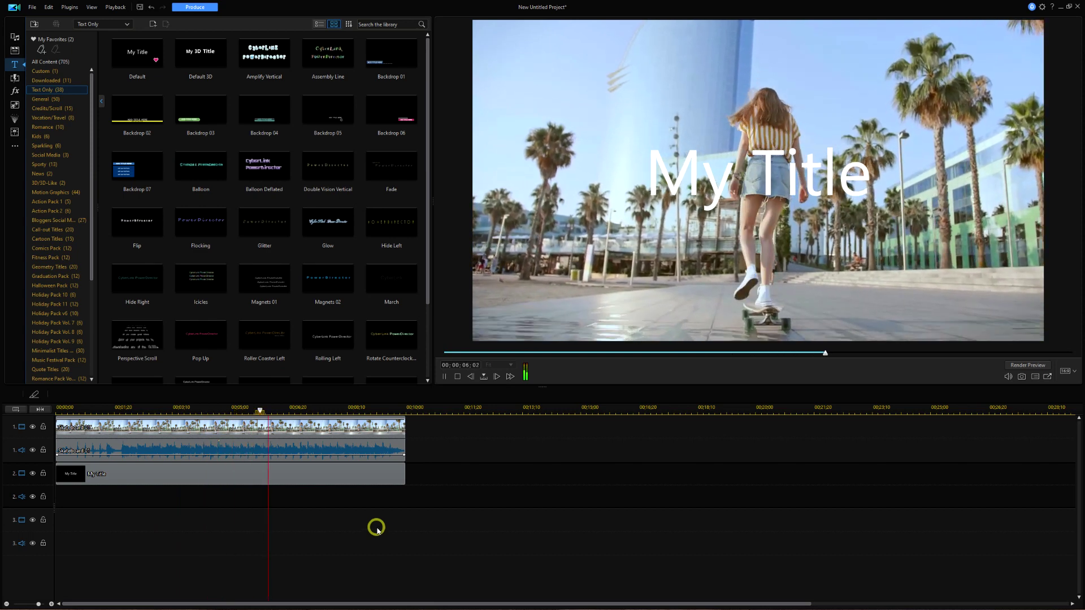
key(space)
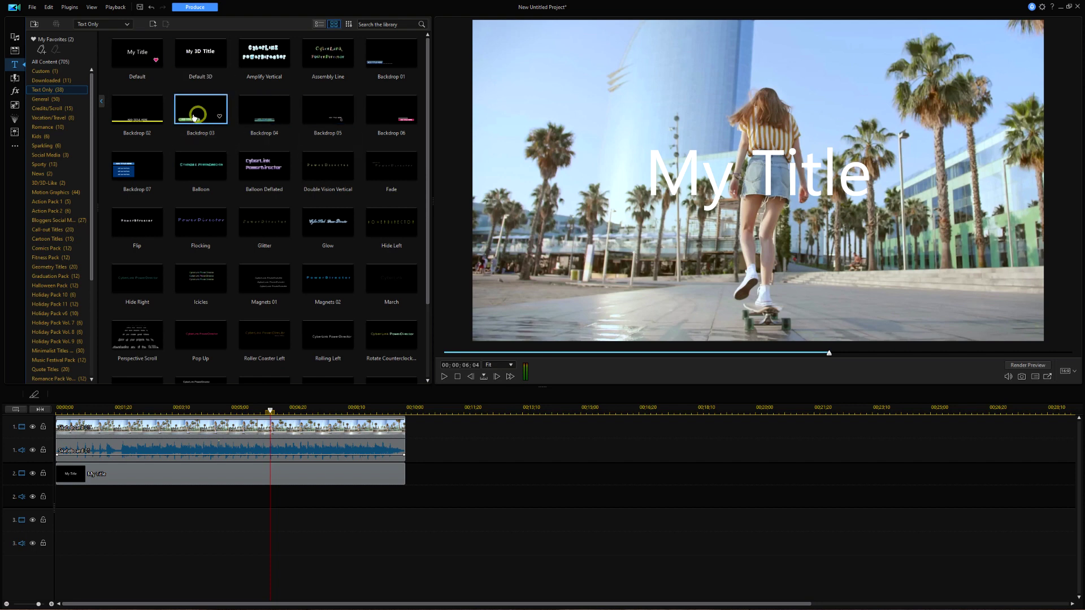
- Move Skateboard 01 down to track 3 and play the preview to check the title
click(218, 437)
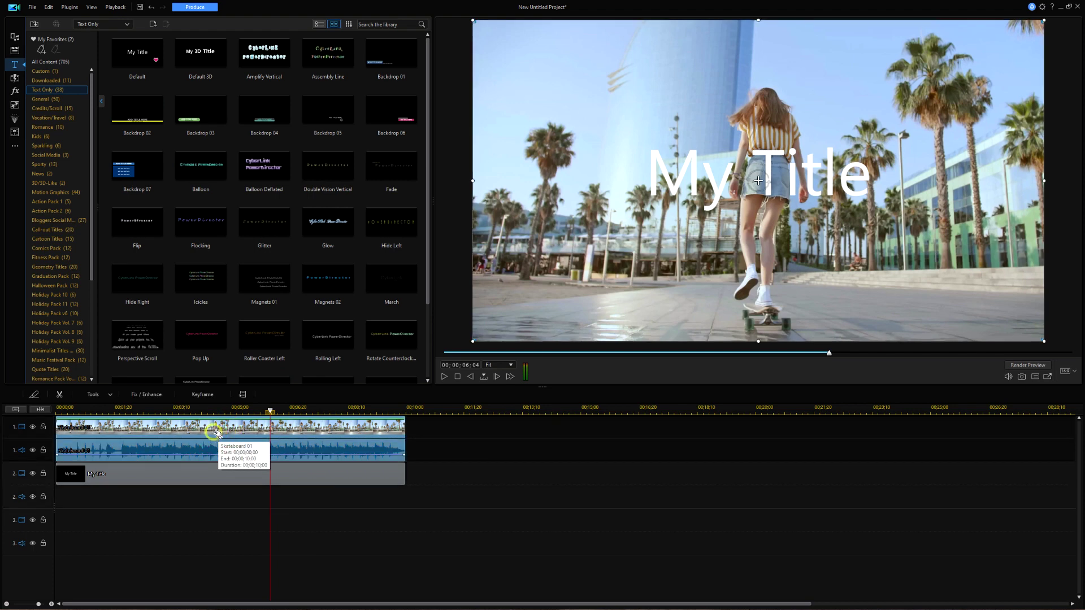
drag(195, 434, 536, 504)
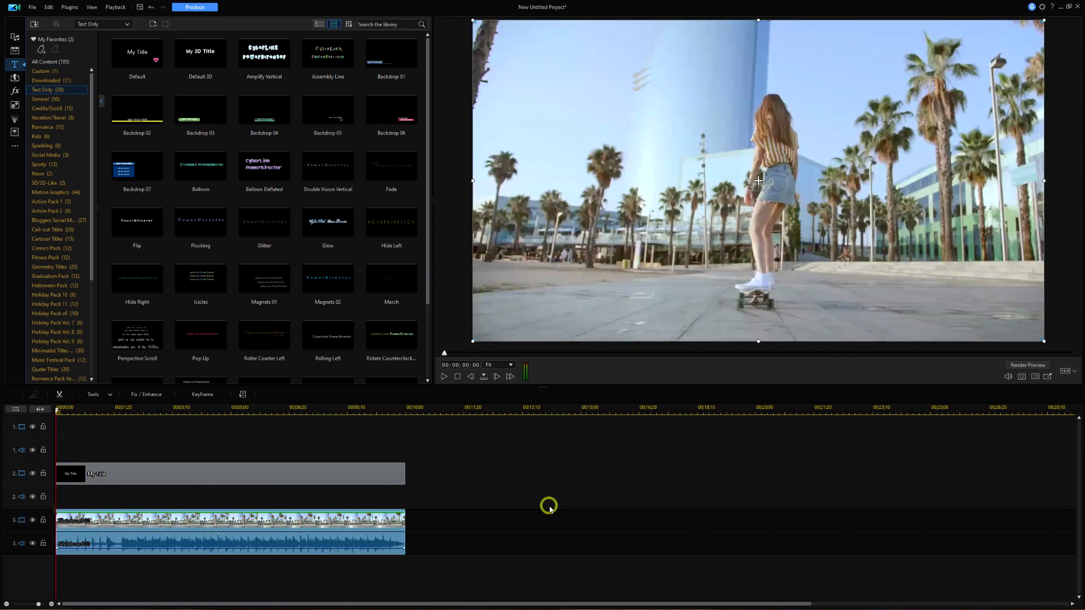
key(space)
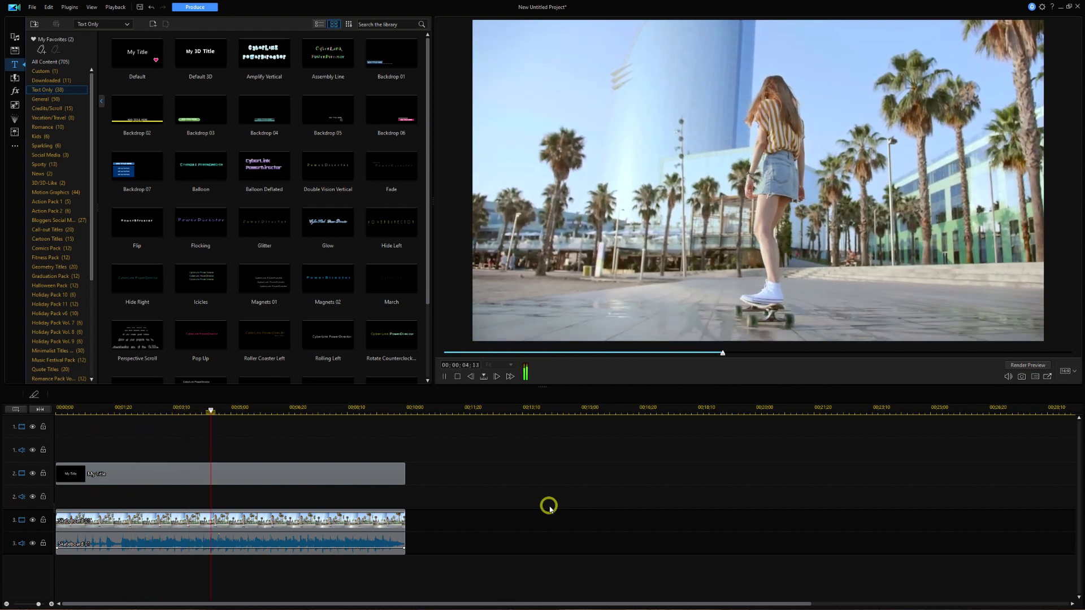
key(space)
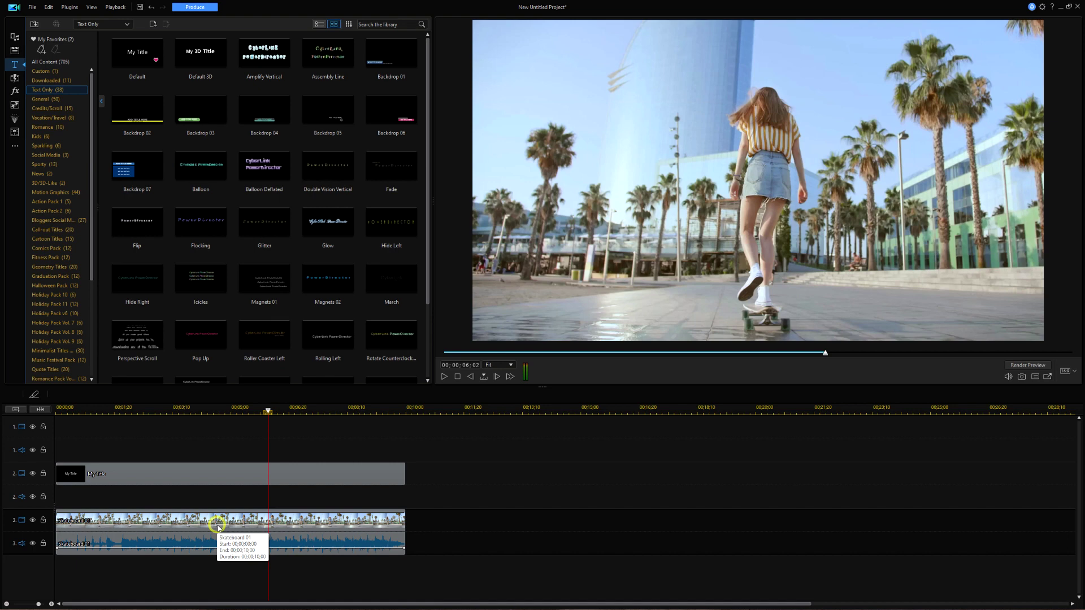
- Move Skateboard 01 back to track 1 and trim the My Title clip to 5 seconds
drag(218, 527, 286, 499)
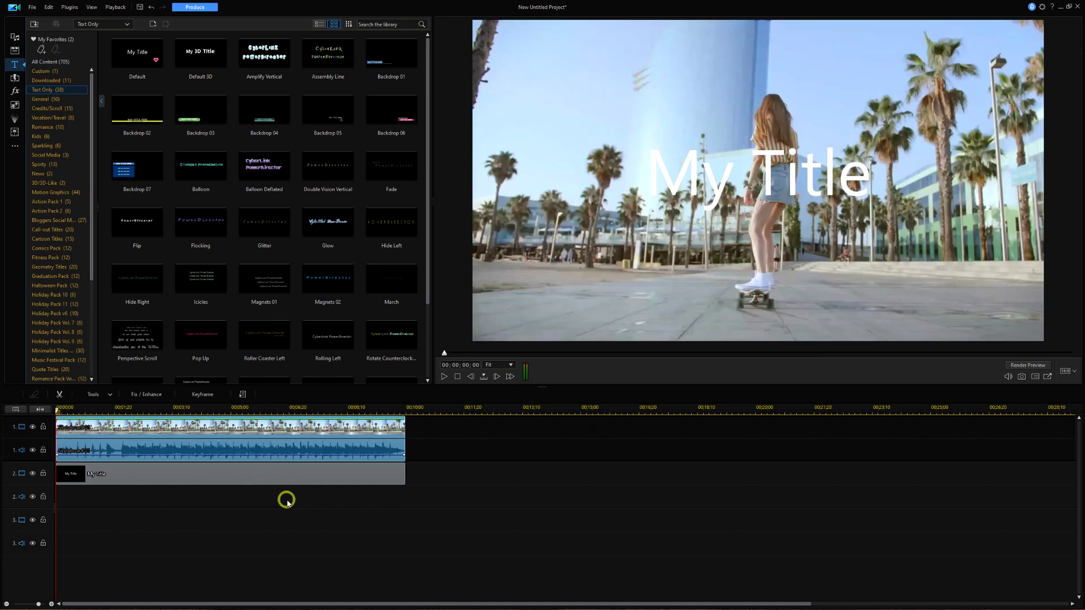
click(395, 473)
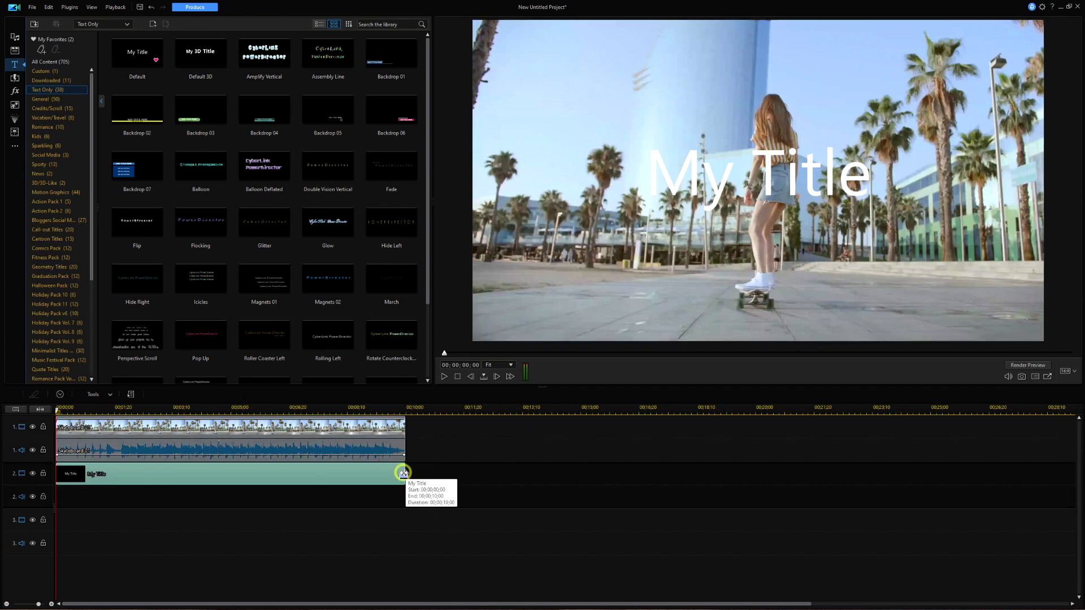
drag(403, 473, 277, 589)
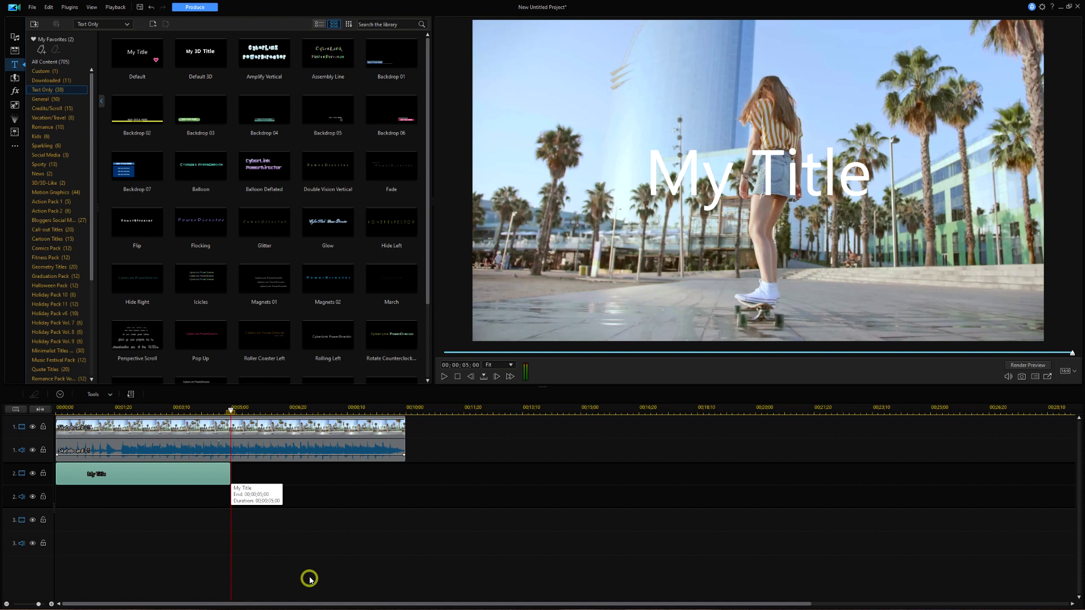
right_click(204, 477)
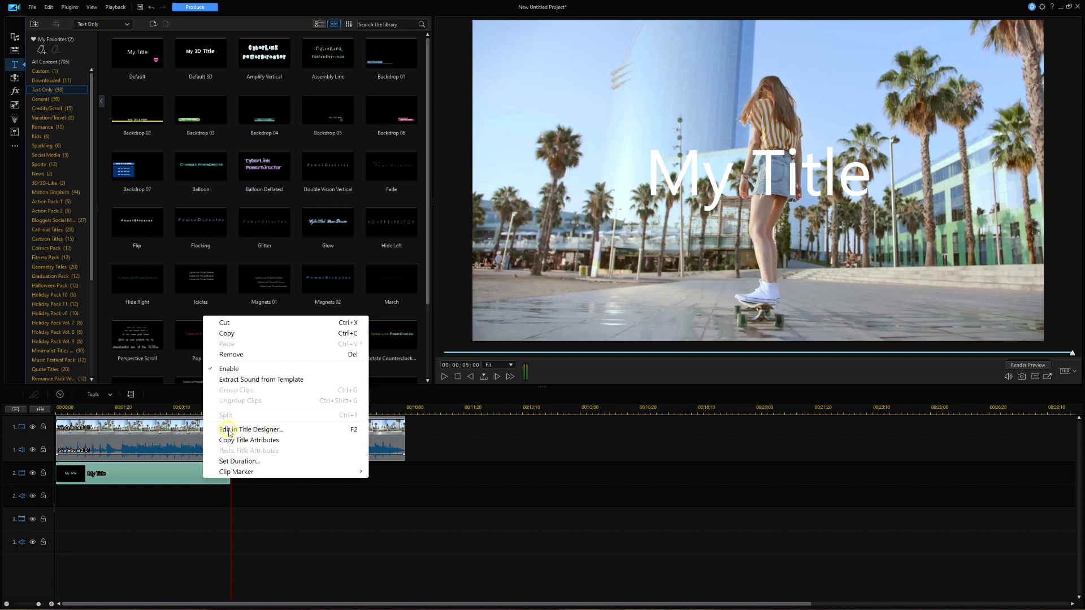
- Open My Title in the Title Designer and change the title text's font size from 48 to 26
click(292, 432)
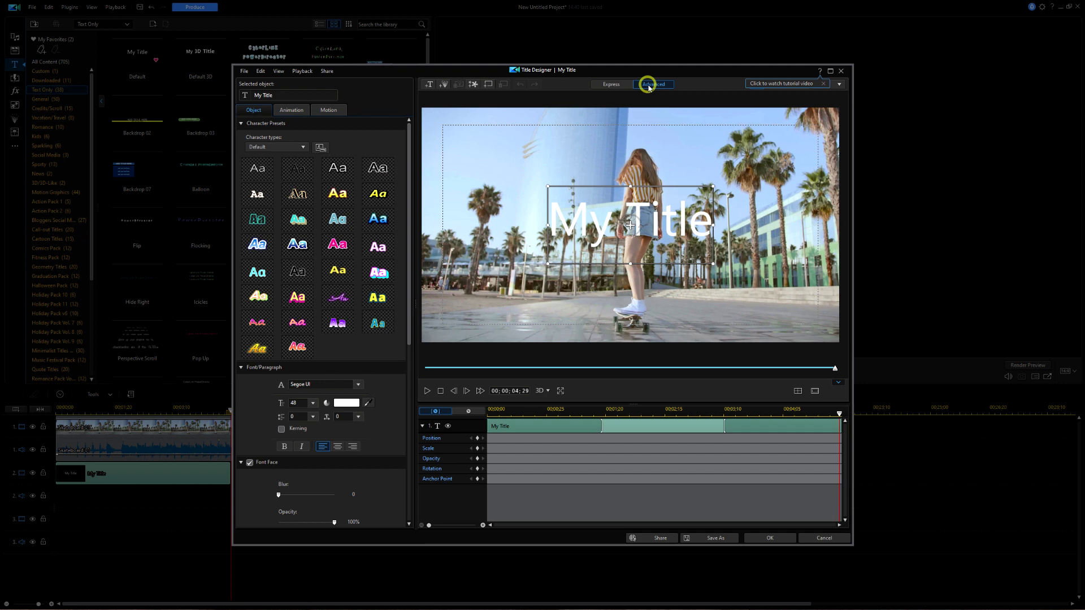
click(616, 228)
double_click(590, 222)
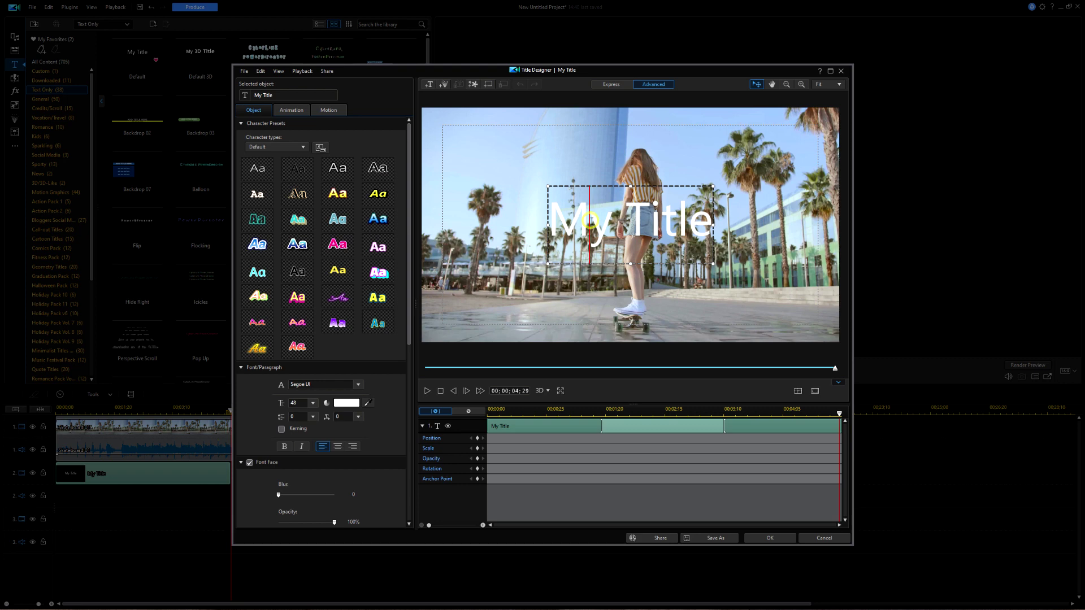
key(ctrl+a)
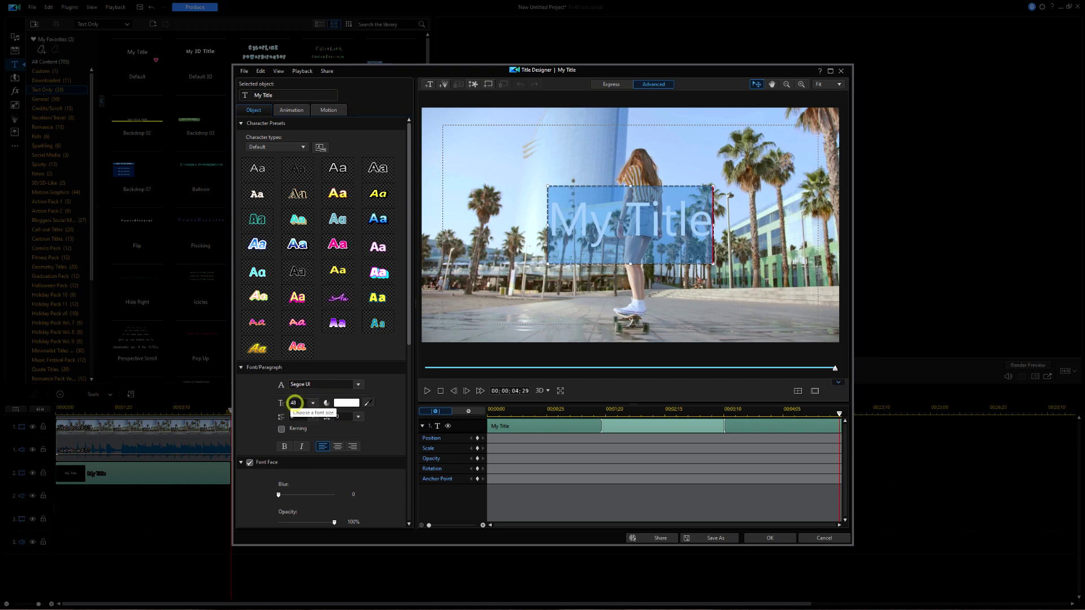
click(312, 404)
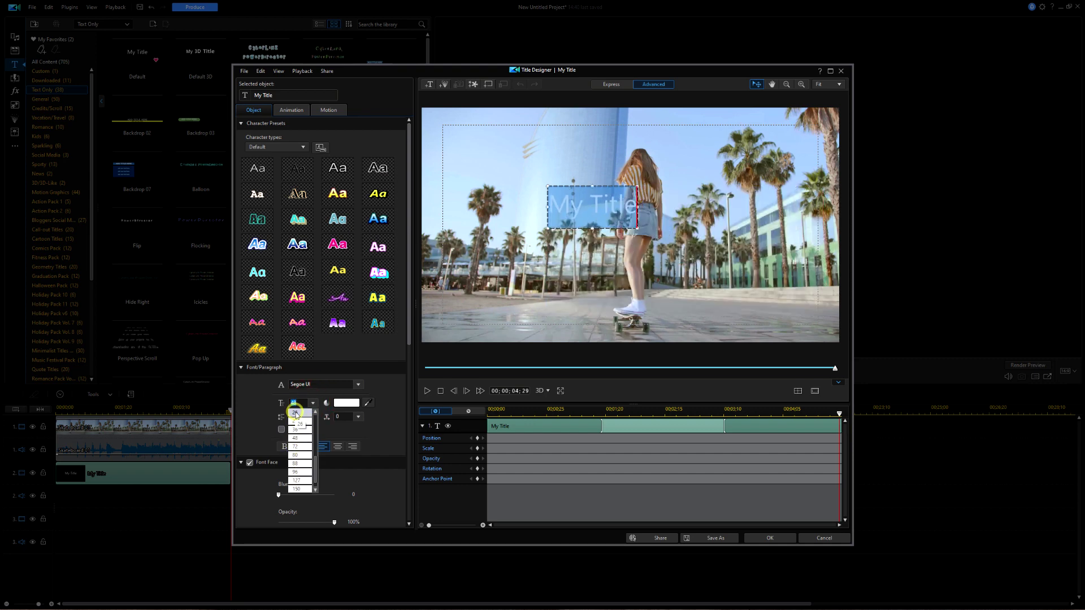
click(295, 414)
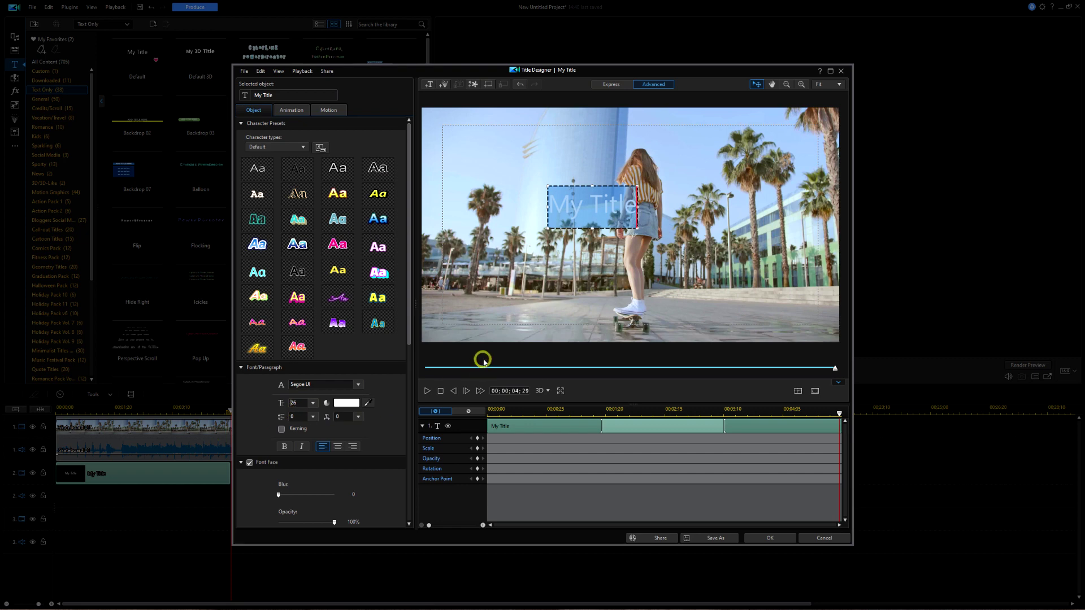
click(525, 295)
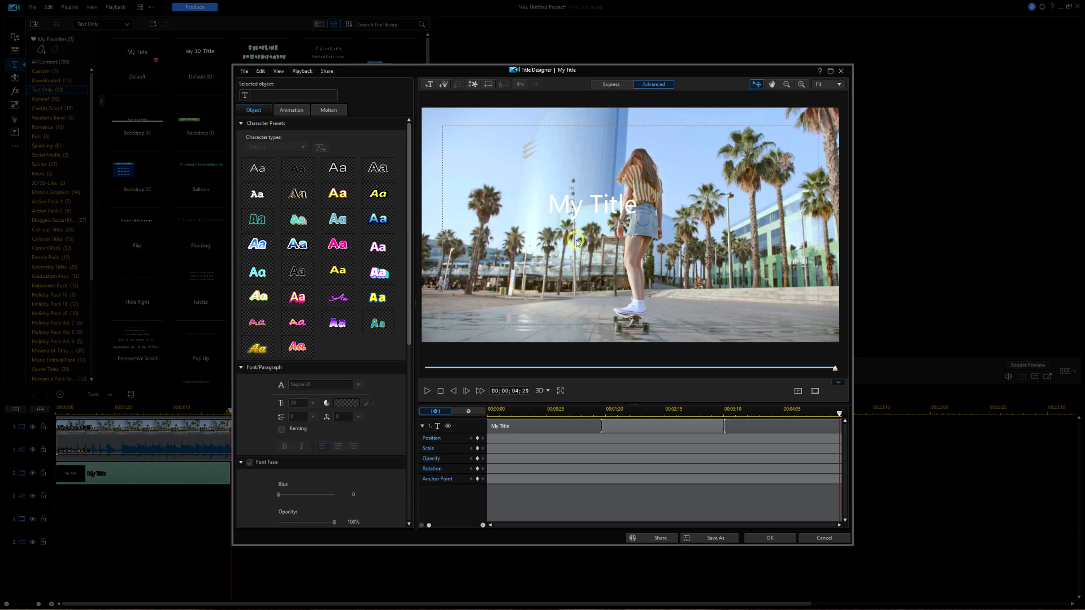
click(577, 206)
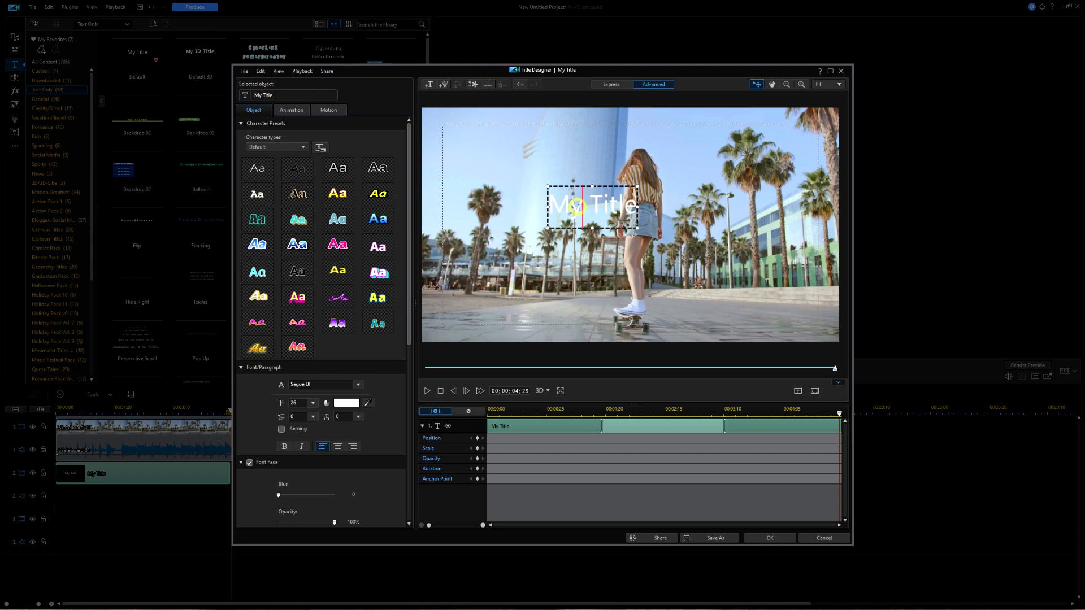
triple_click(576, 206)
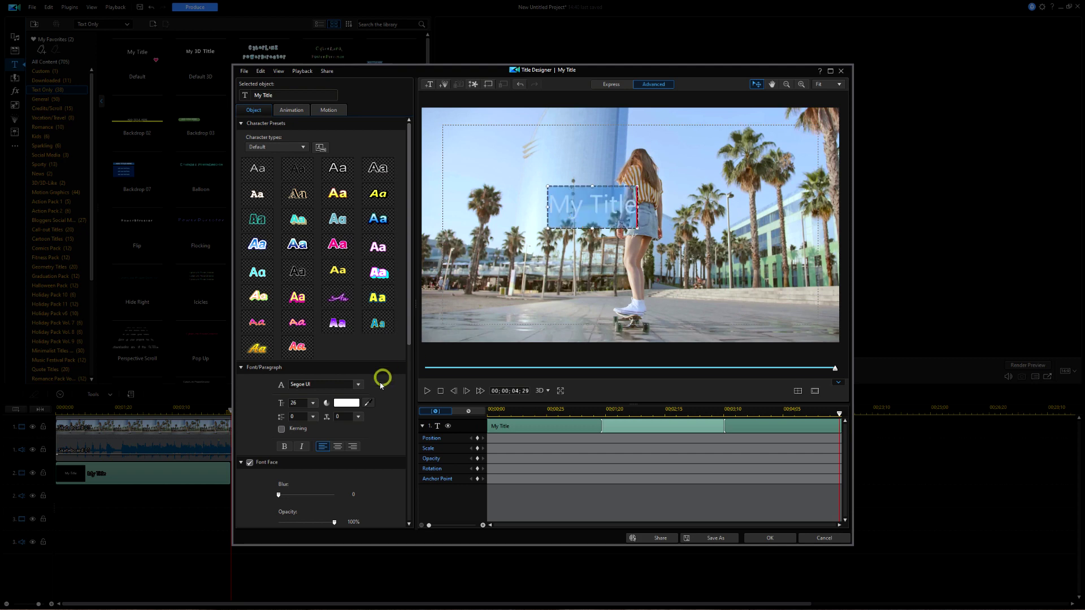
click(346, 403)
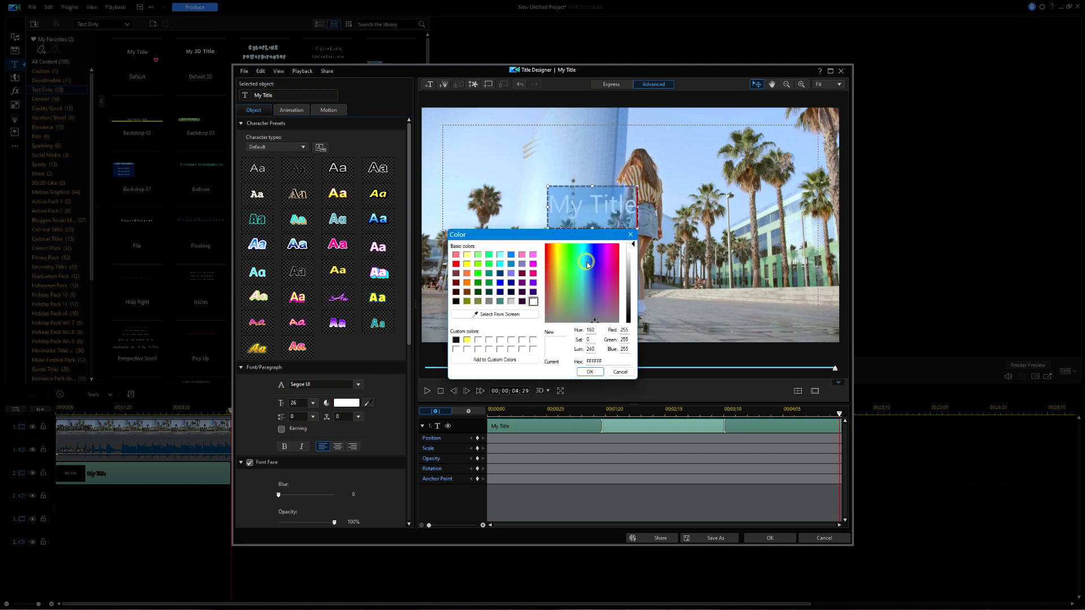
click(630, 234)
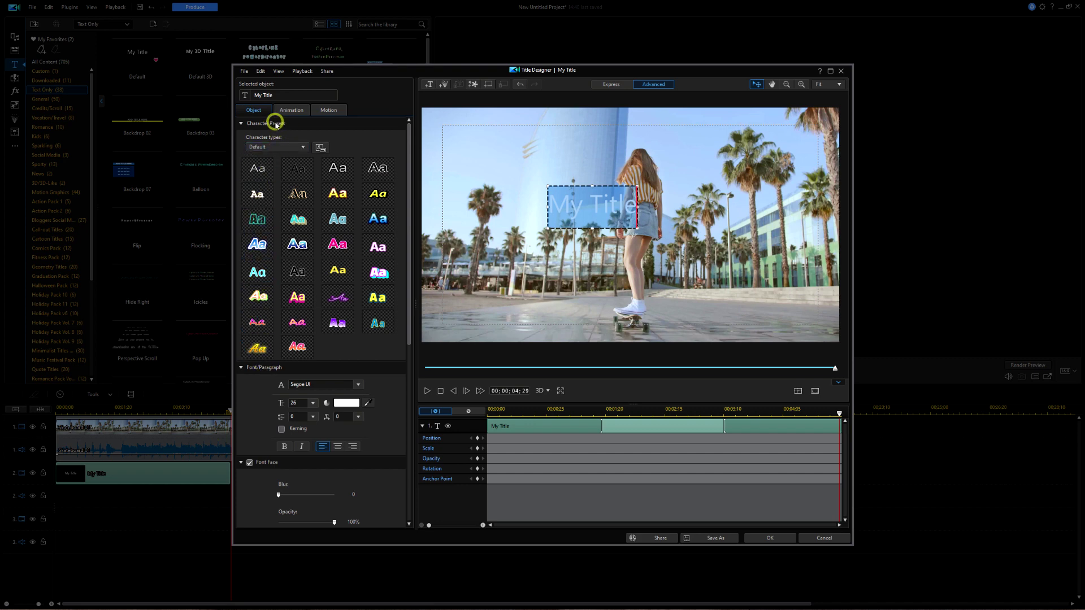
- Apply the pink gradient character preset, in Mogra font with a dark shadow, to the title
click(307, 124)
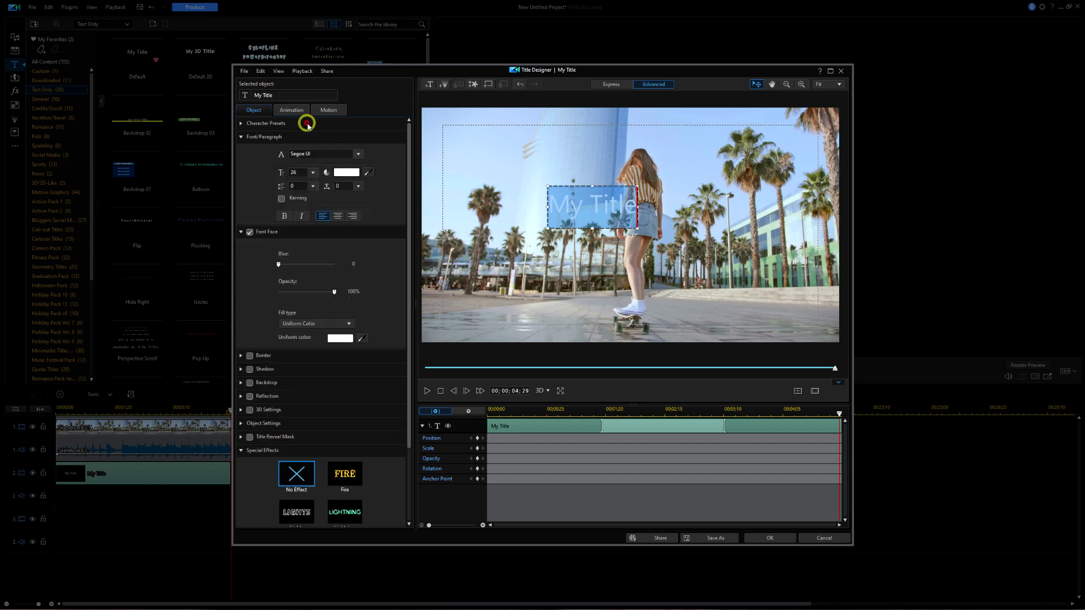
click(306, 124)
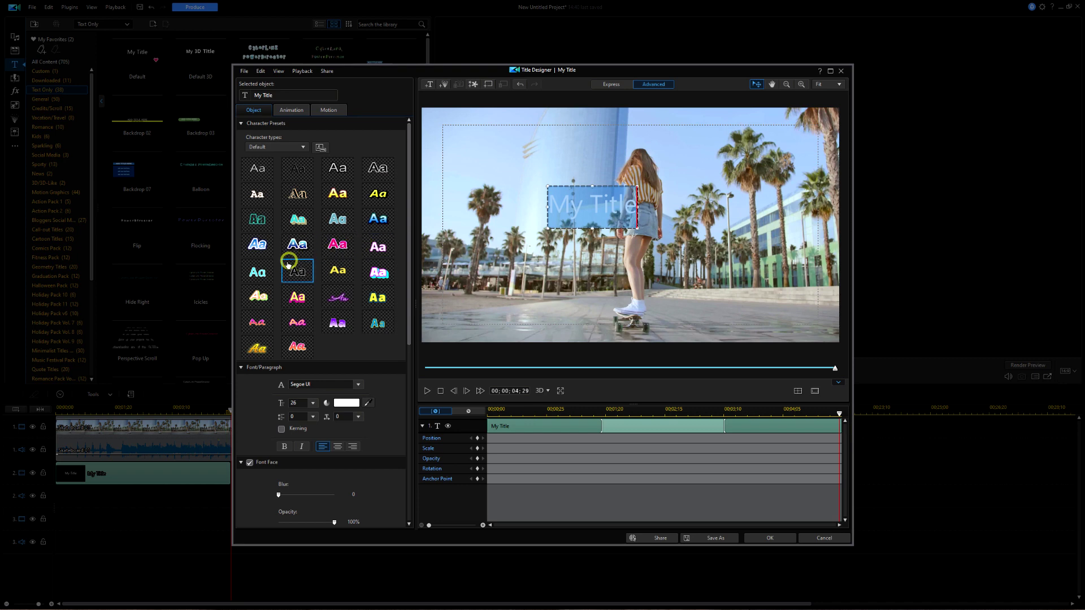
click(299, 349)
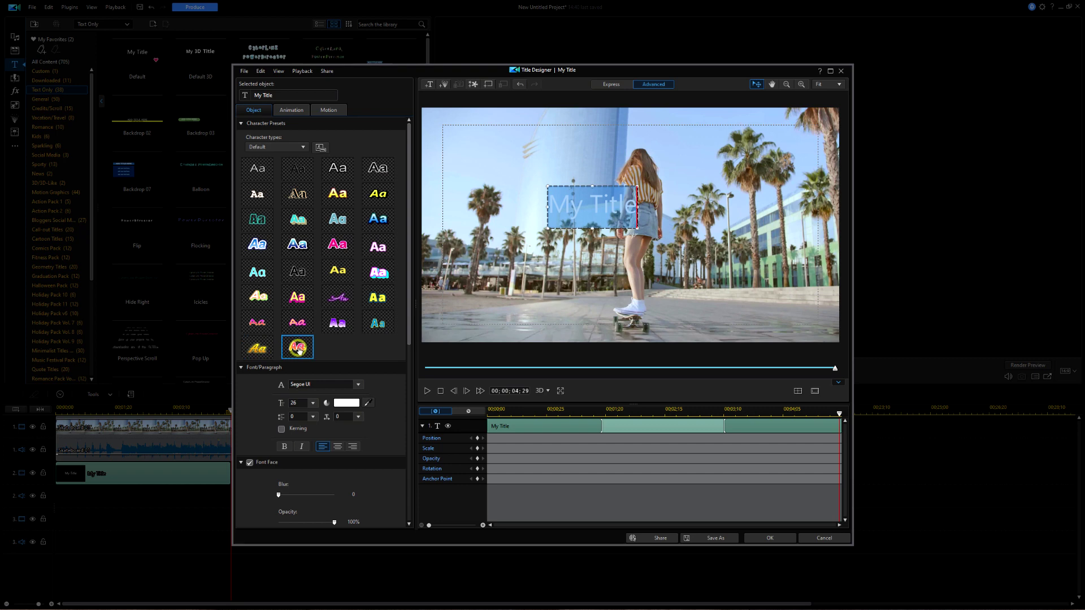
drag(299, 349, 259, 352)
click(299, 348)
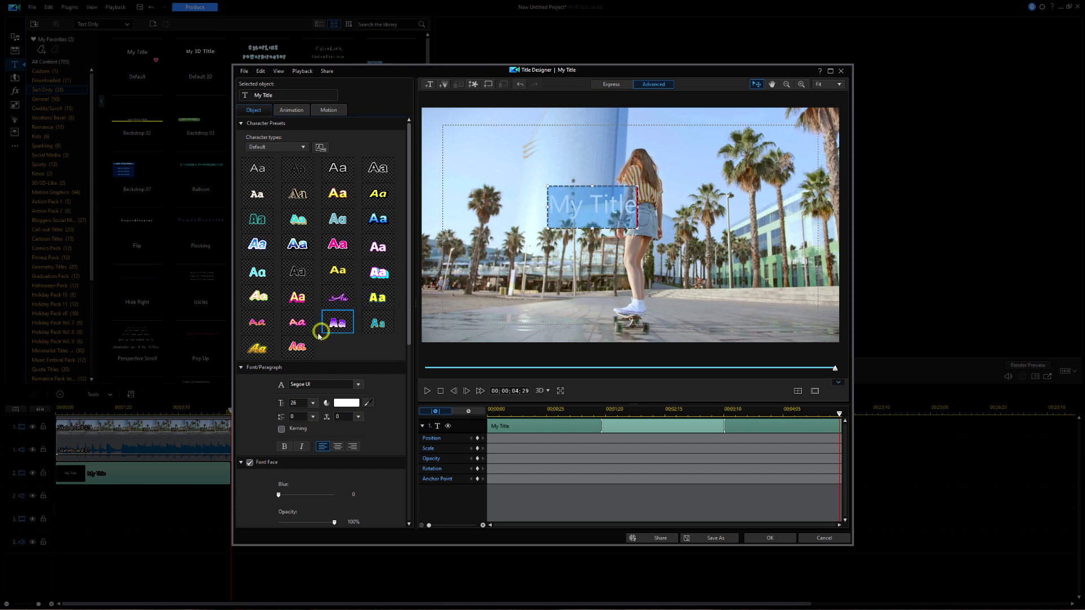
click(300, 348)
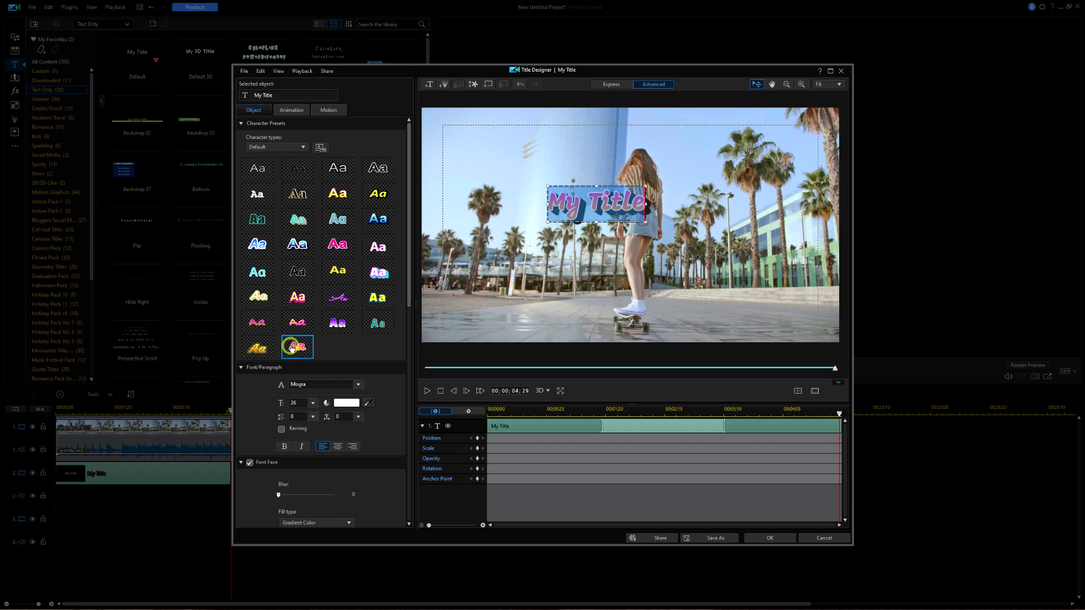
- Enter the title text box and select all of its text
click(573, 206)
click(586, 204)
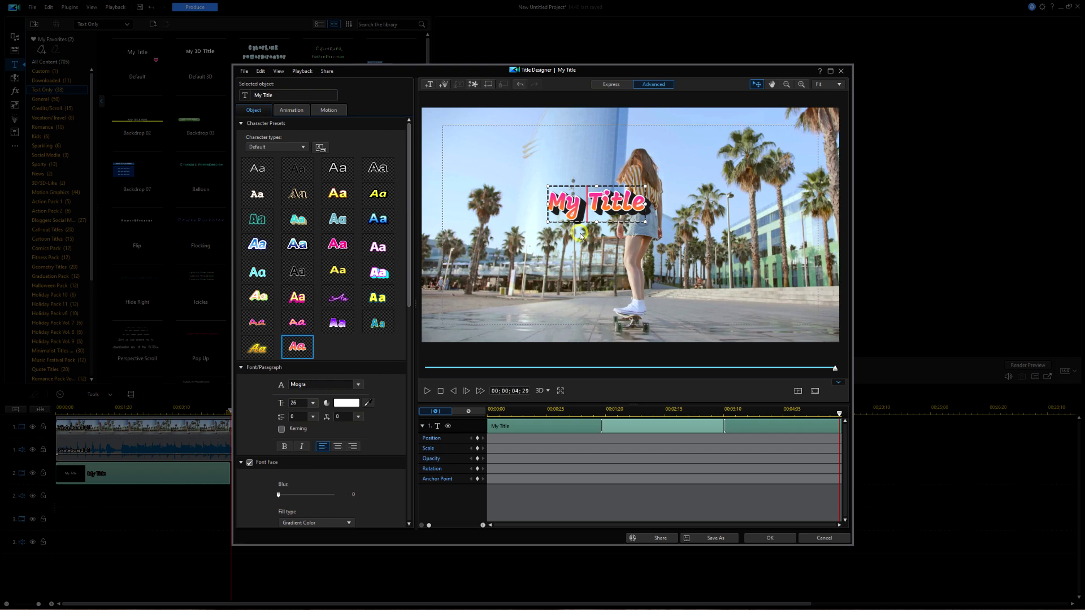
key(ctrl+a)
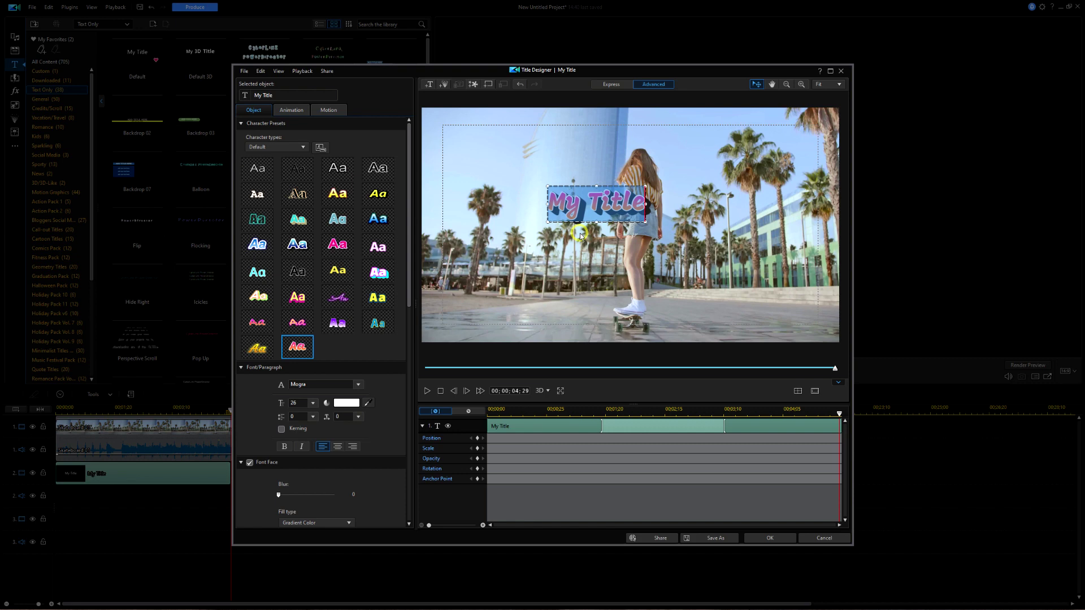
- Replace the title with three lines: a name, 'Sep 20, 2023', and 'Venice, California'
text(Mary)
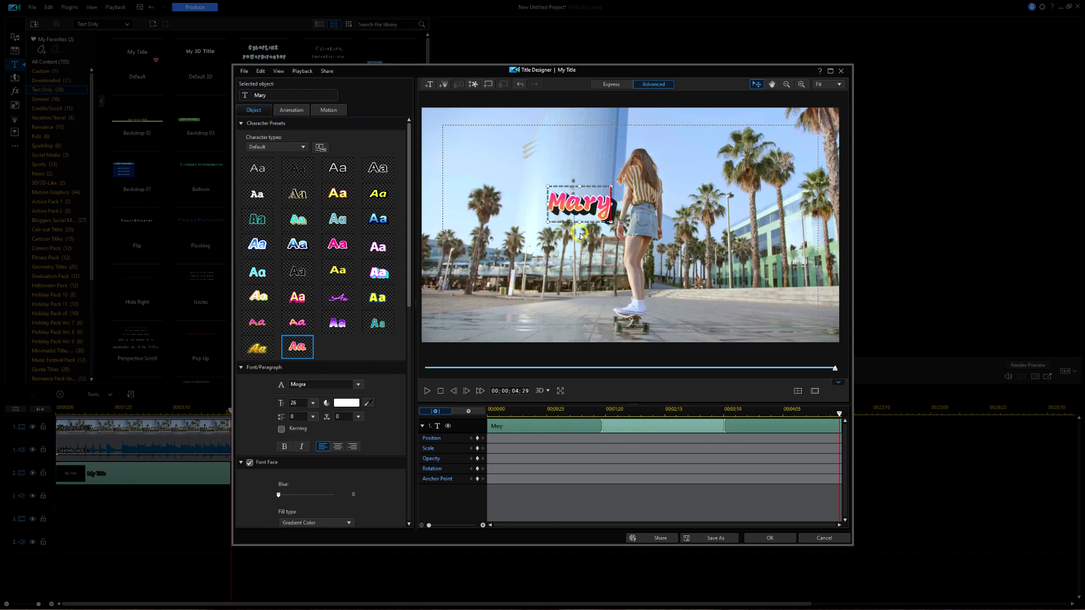
text( Co)
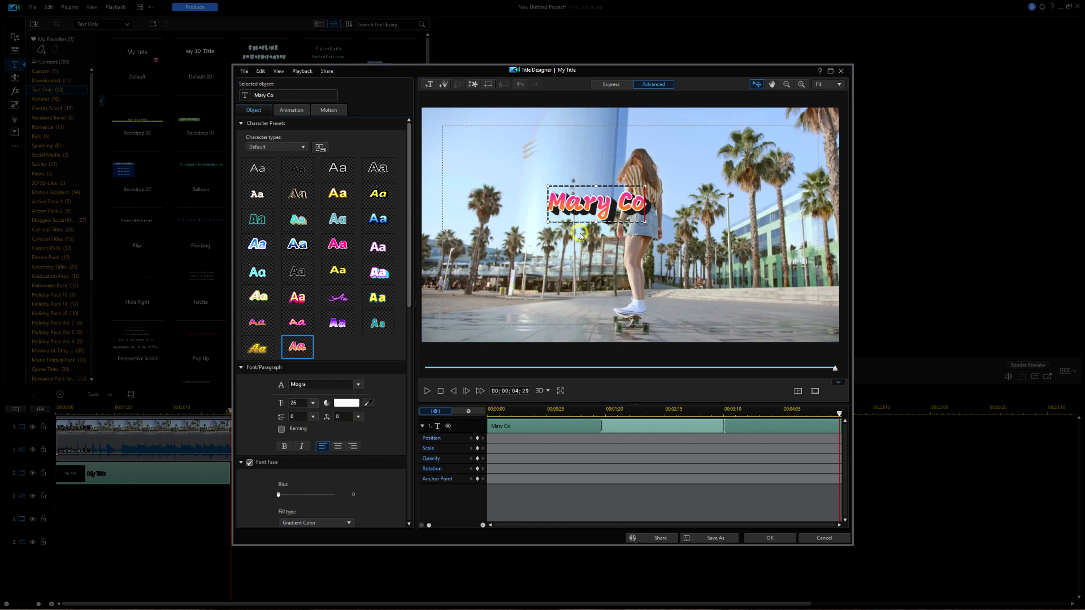
text(ntrary)
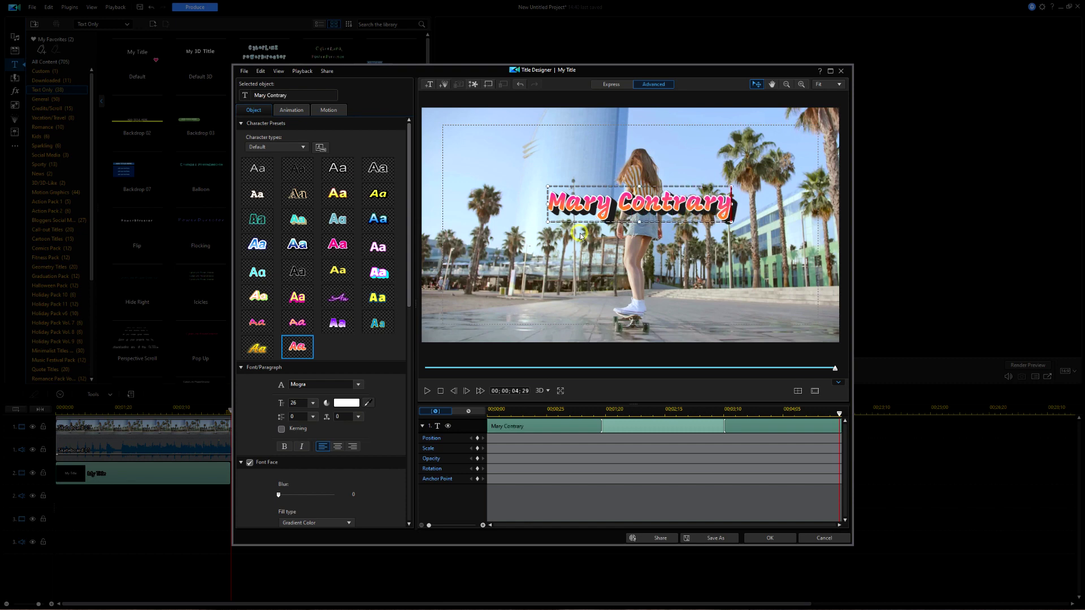
key(Return)
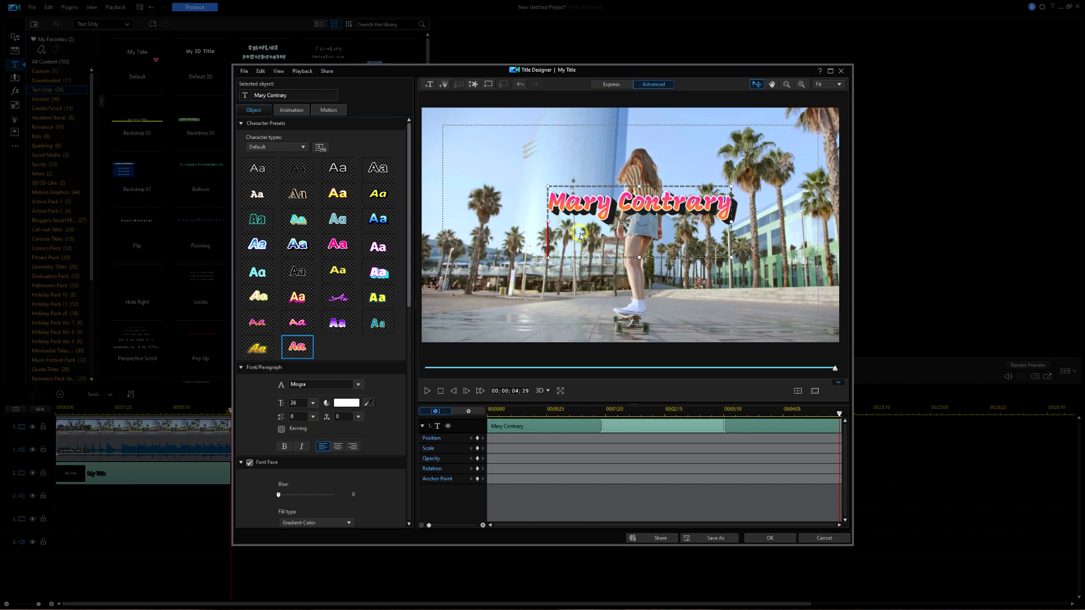
text(Sep 20)
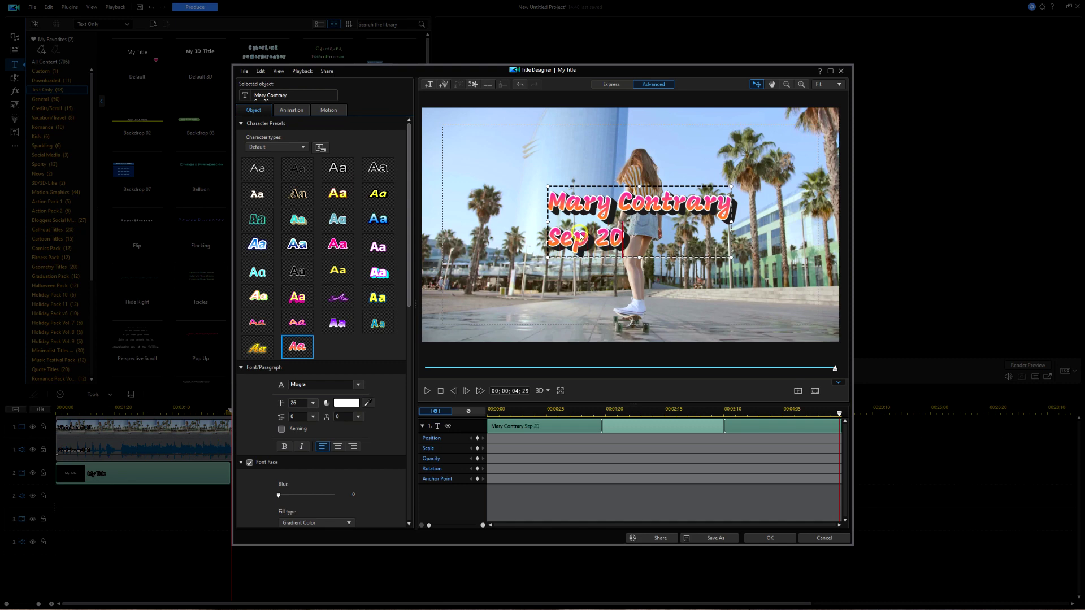
text(, 2023)
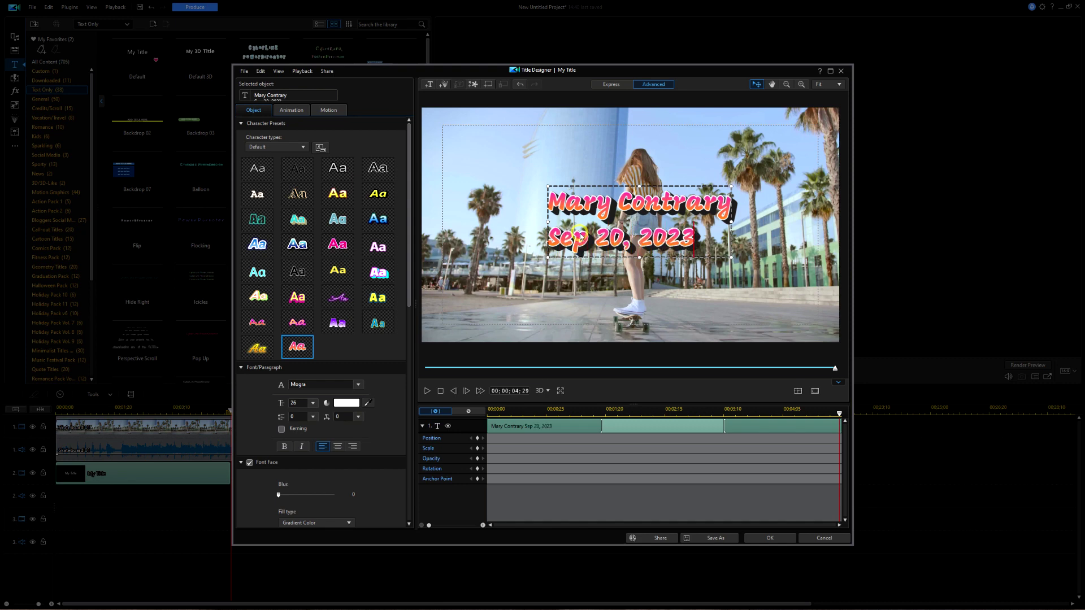
key(Return)
text(Venice,)
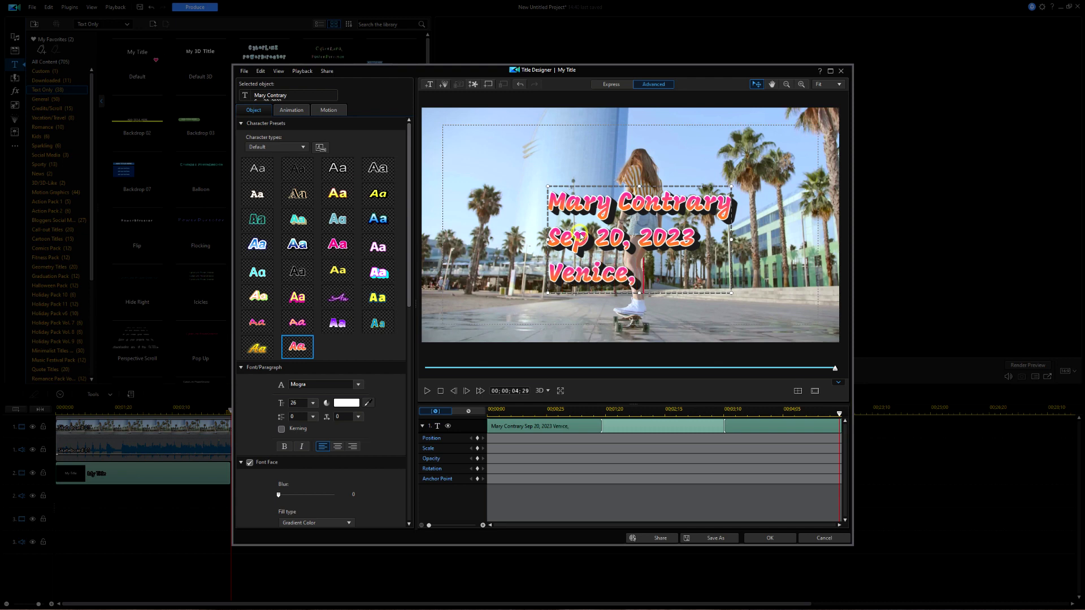
text( Califor)
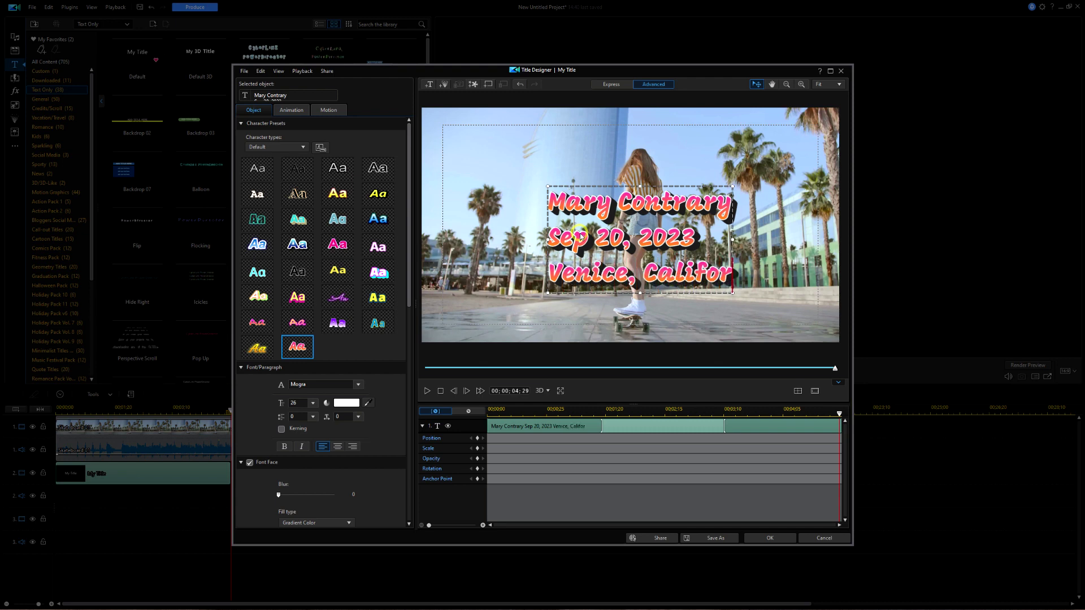
text(nia)
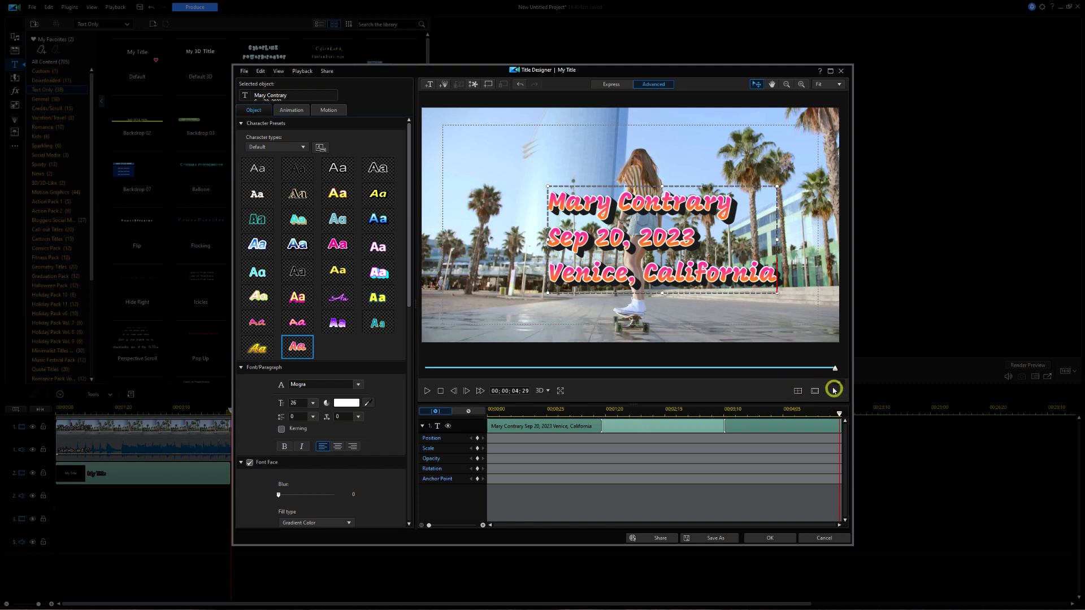
- Apply Horizontal Center and then Vertical Center alignment to the title block
click(798, 391)
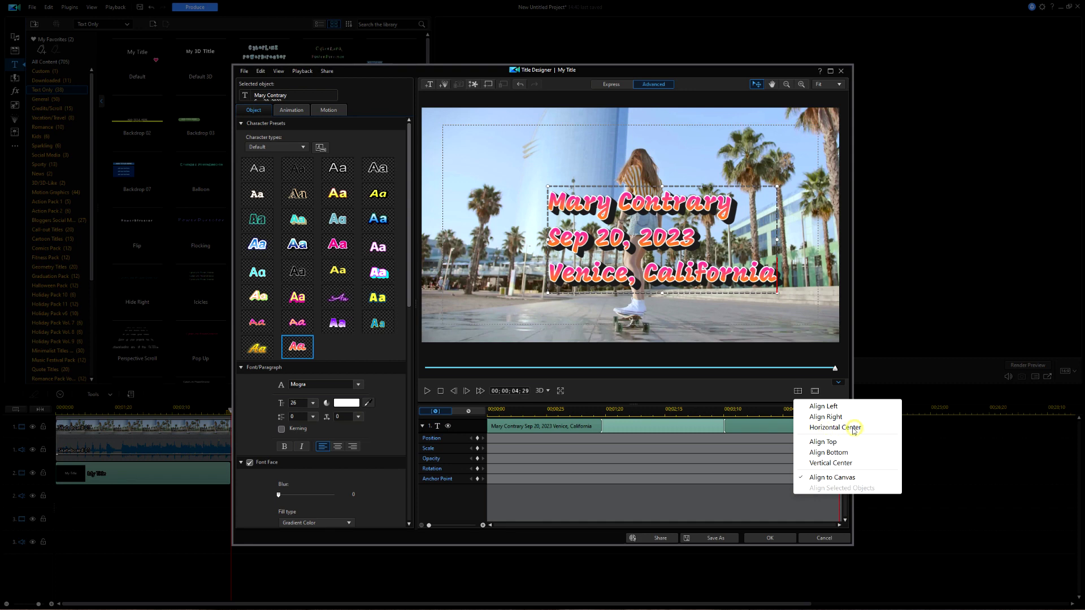
click(825, 428)
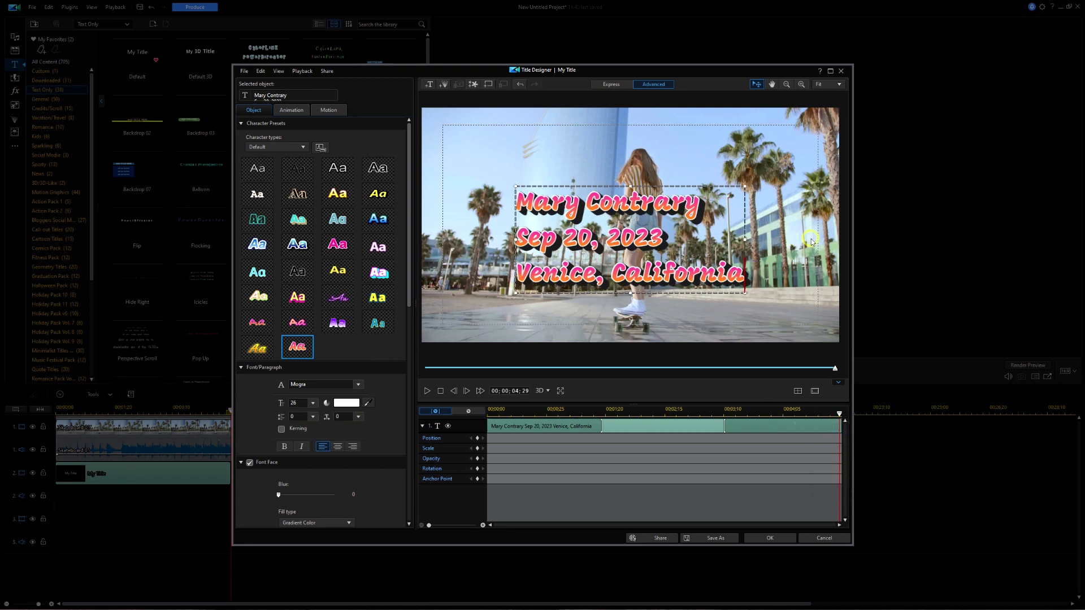
click(798, 391)
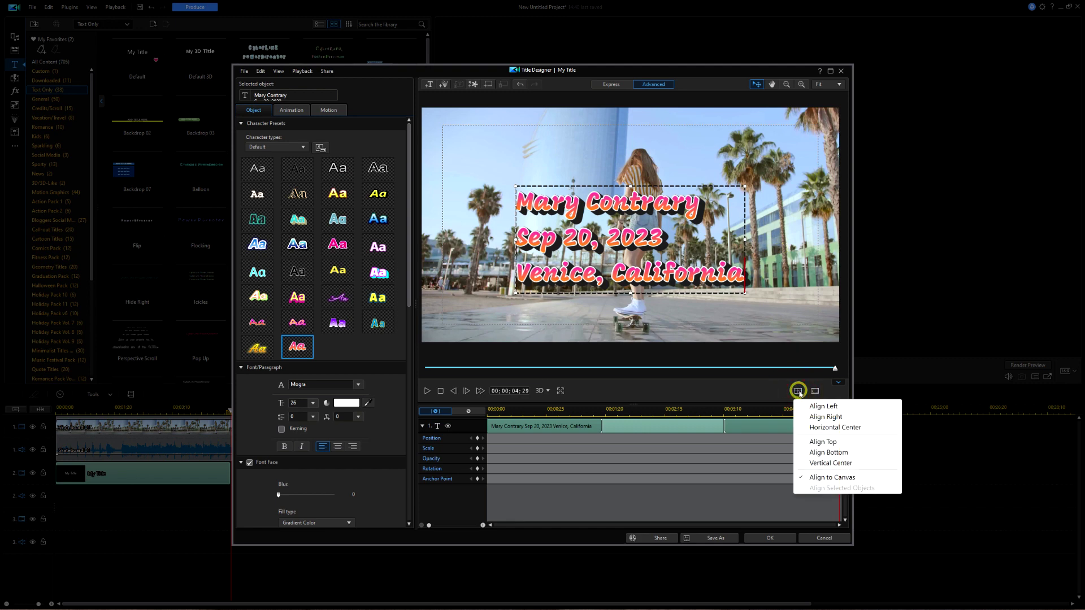
click(830, 464)
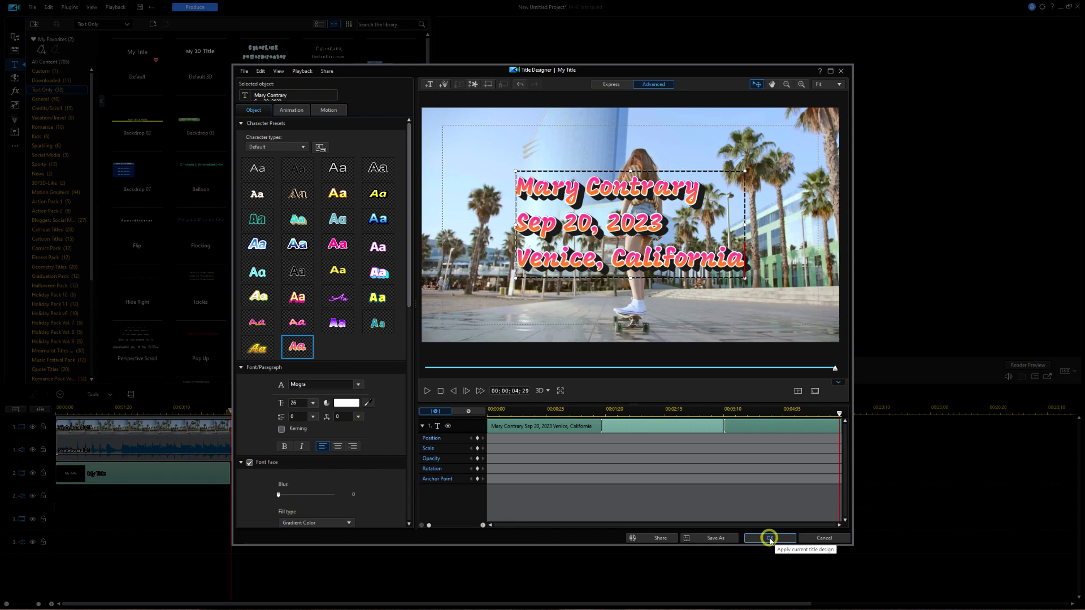
- Confirm the title design with OK and play the timeline from the start
click(769, 539)
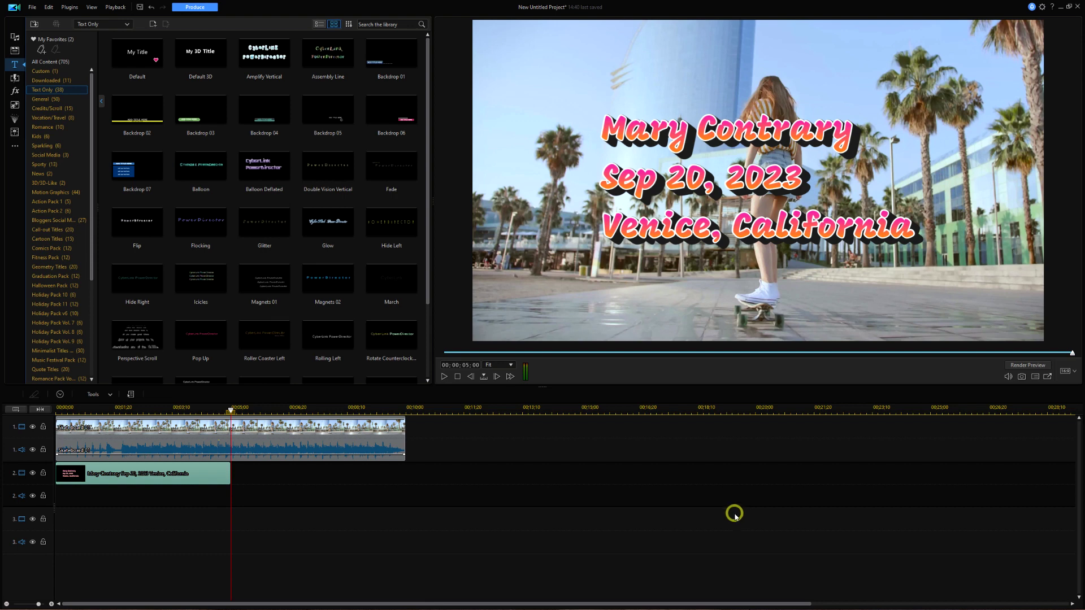
key(Home)
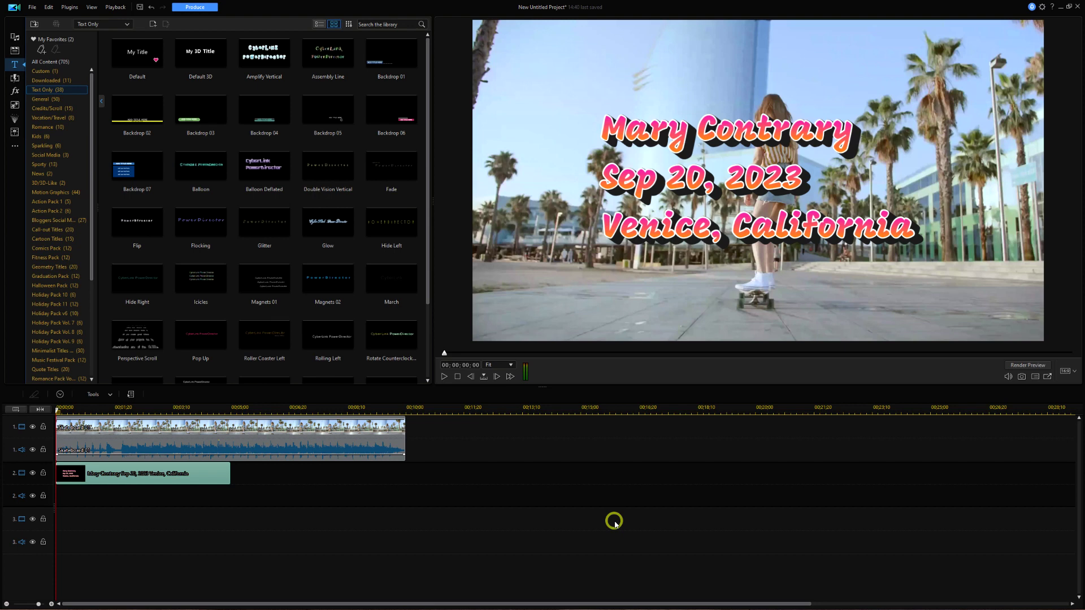
key(space)
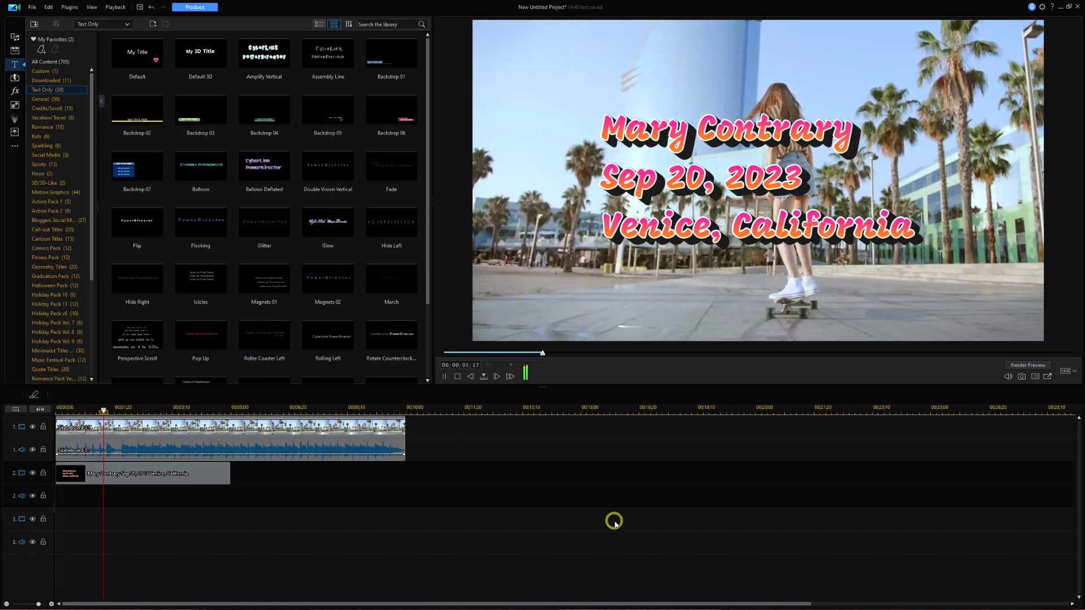